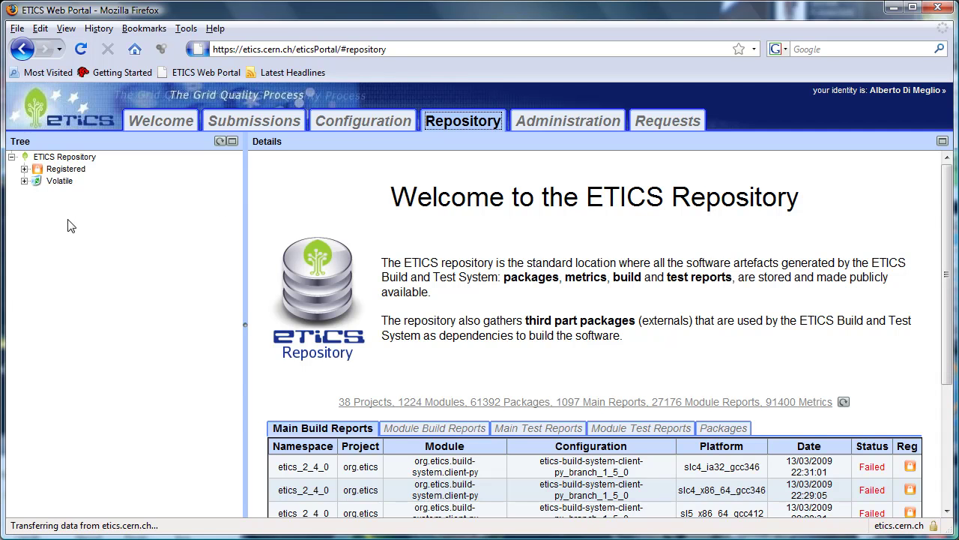
Expand the registered org.etics project in the repository tree and list its reports.
click(38, 170)
click(24, 171)
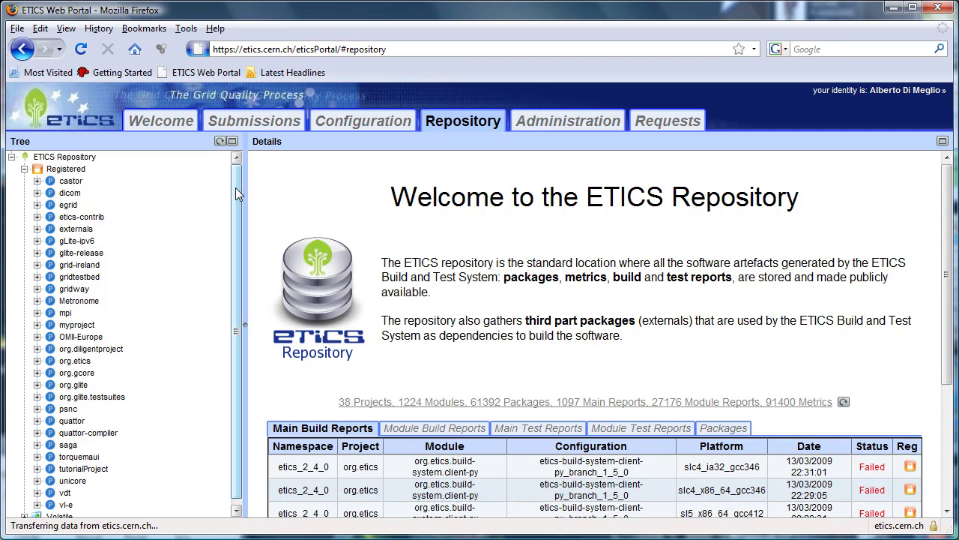
scroll(240, 219, down, 1)
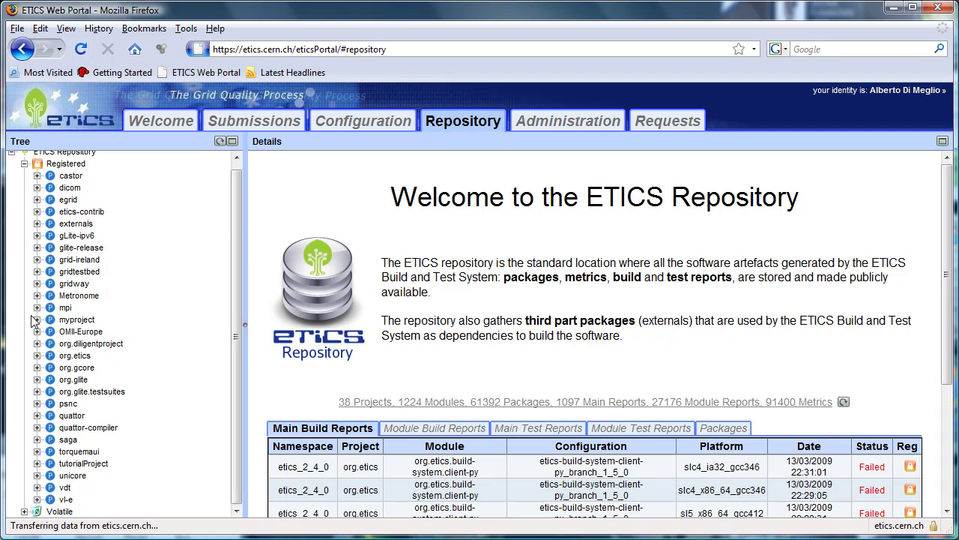
click(37, 356)
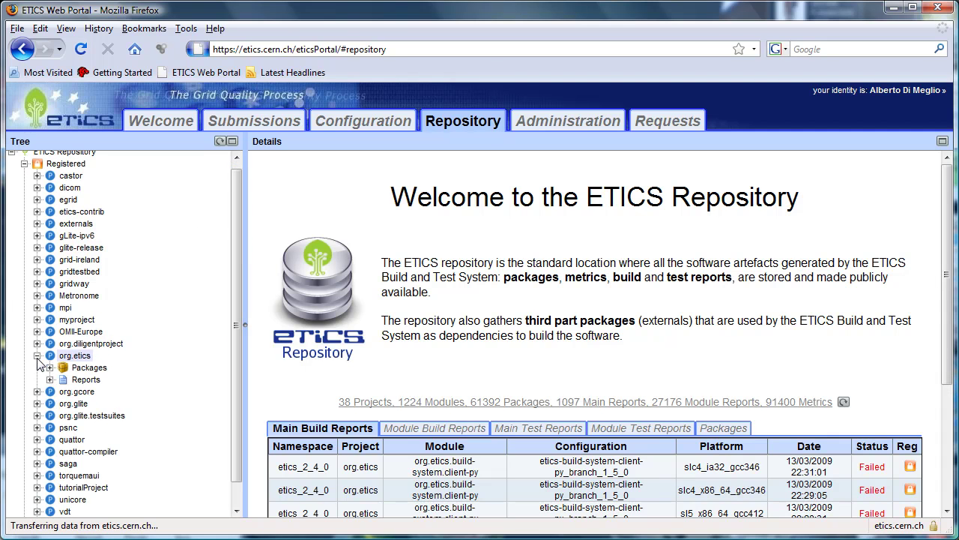
scroll(71, 361, down, 1)
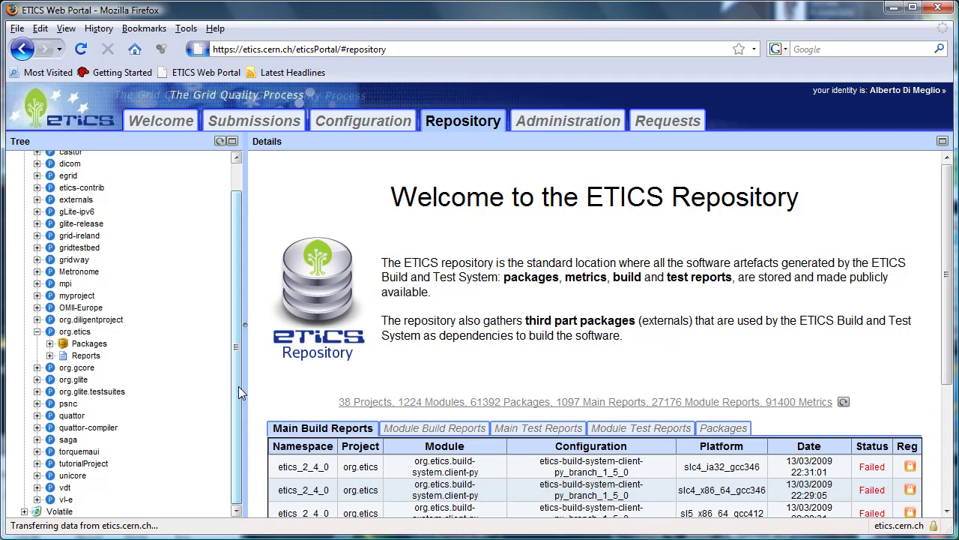
click(49, 355)
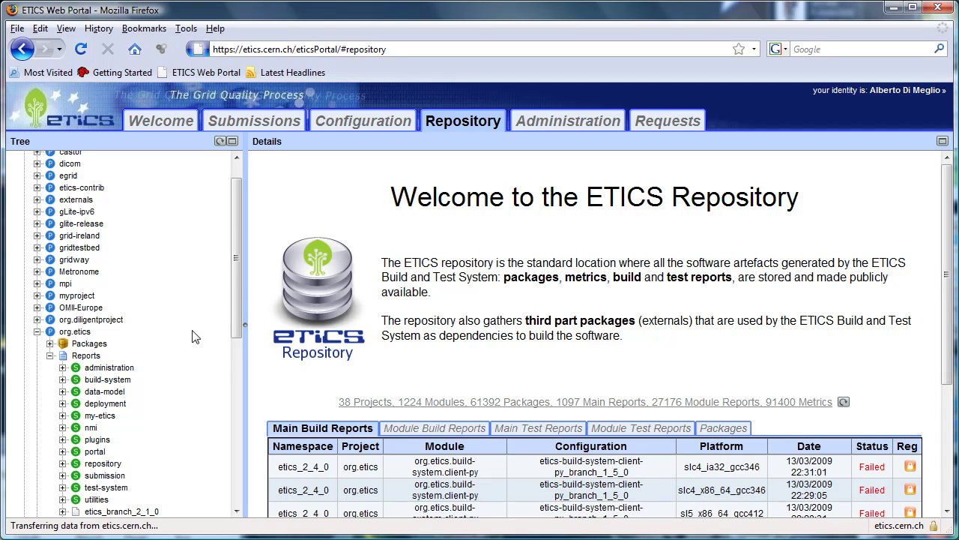
Within the org.etics reports, expand build-system, its client-py component and the etics-build-system-client-py_R_1_4_6_1 configuration.
drag(238, 286, 238, 369)
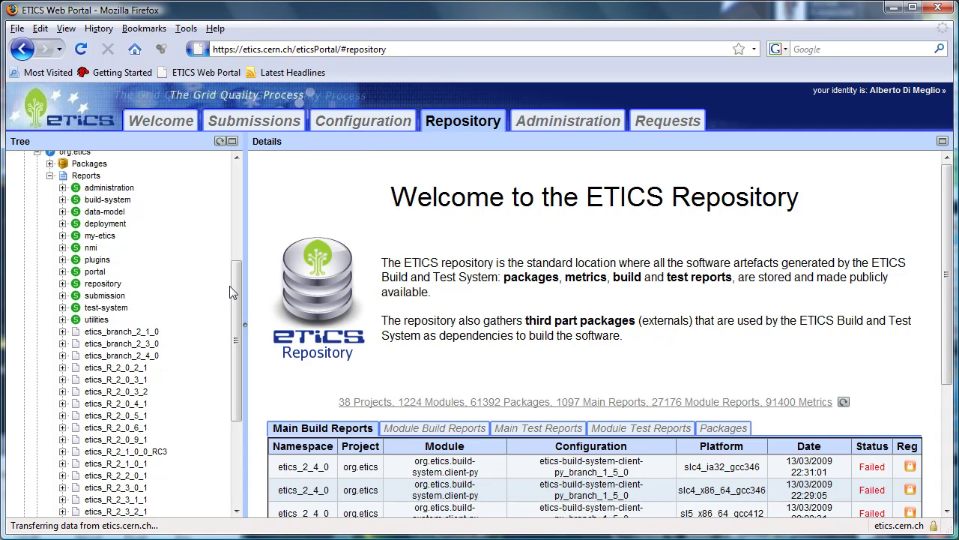
drag(236, 316, 239, 332)
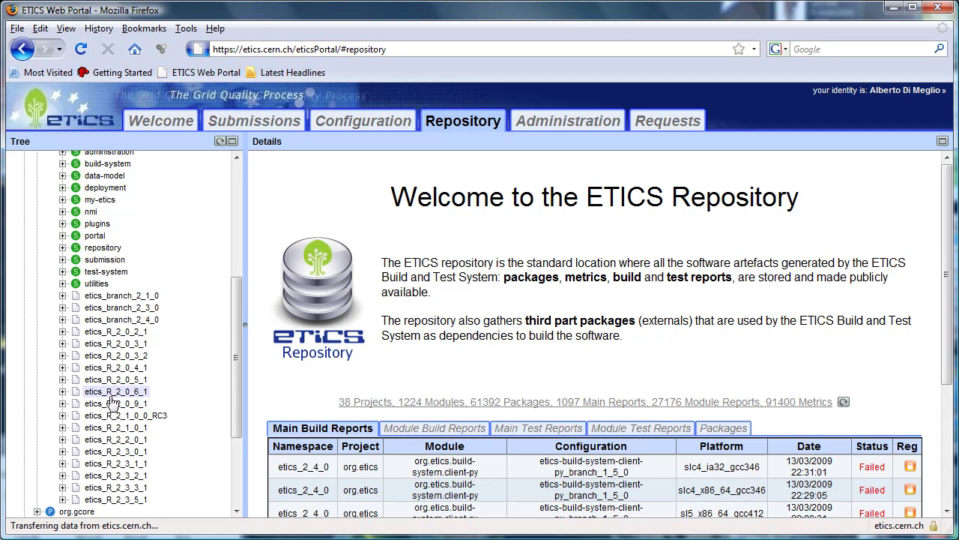
scroll(87, 250, up, 1)
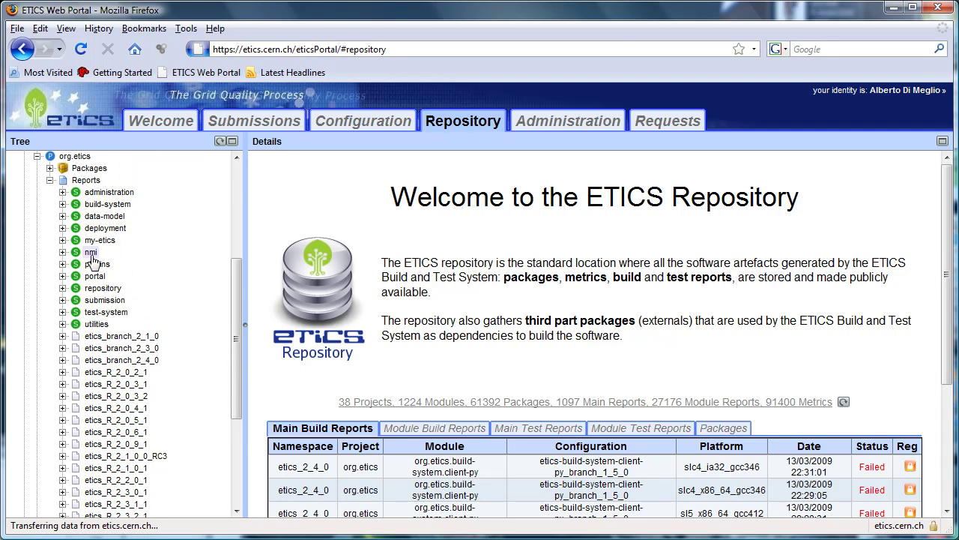
click(63, 204)
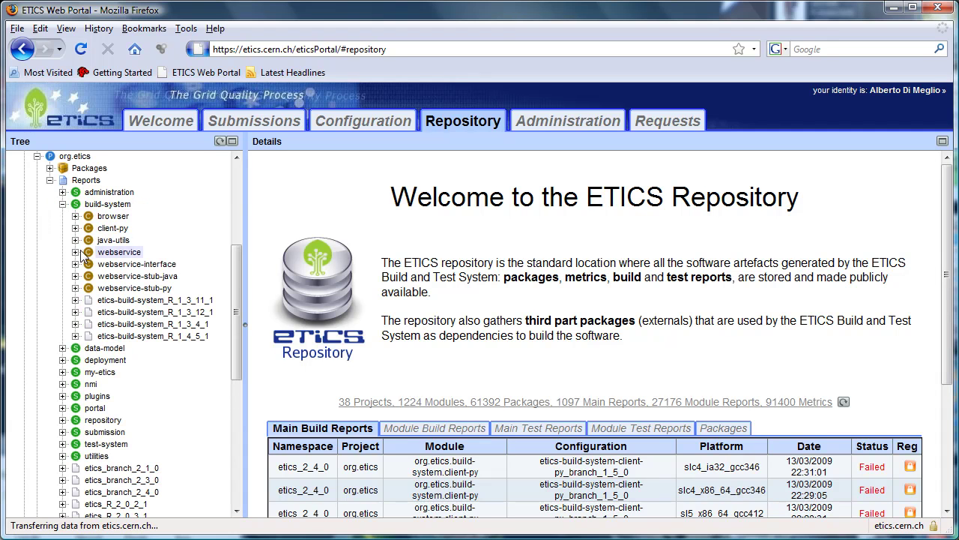
click(75, 228)
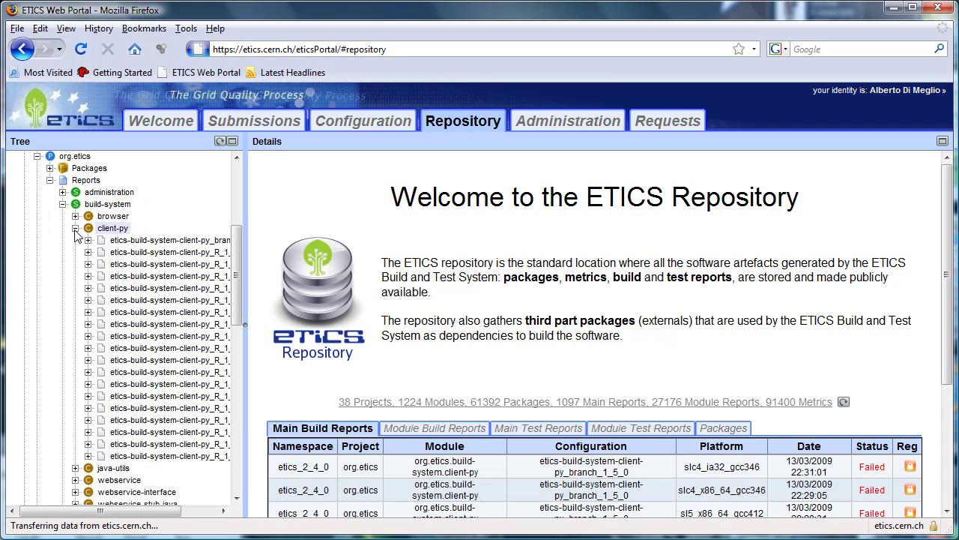
drag(153, 514, 190, 514)
click(49, 456)
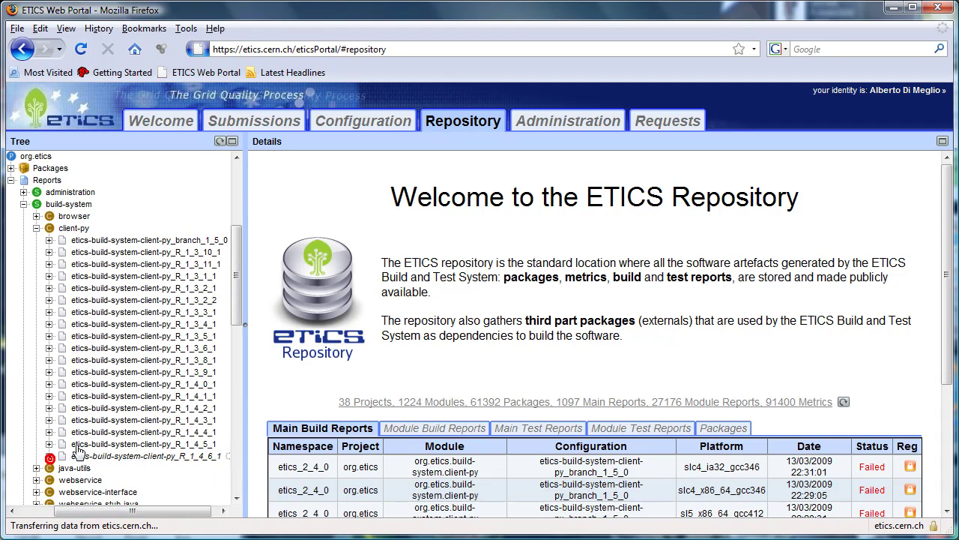
Open the 03/03/2009 01:43:04 build report under slc4_ia32_gcc346 and look through its artefacts and checkout log.
scroll(135, 375, down, 2)
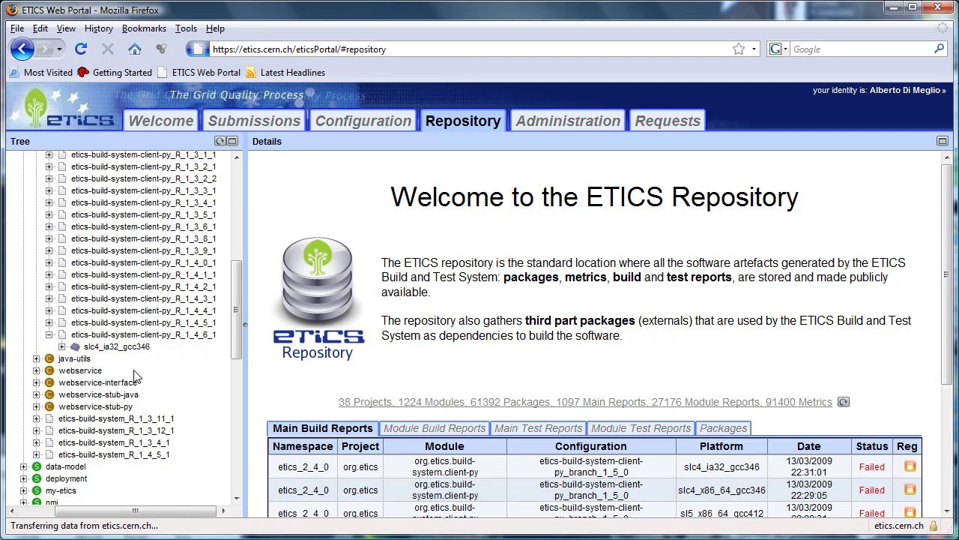
click(62, 347)
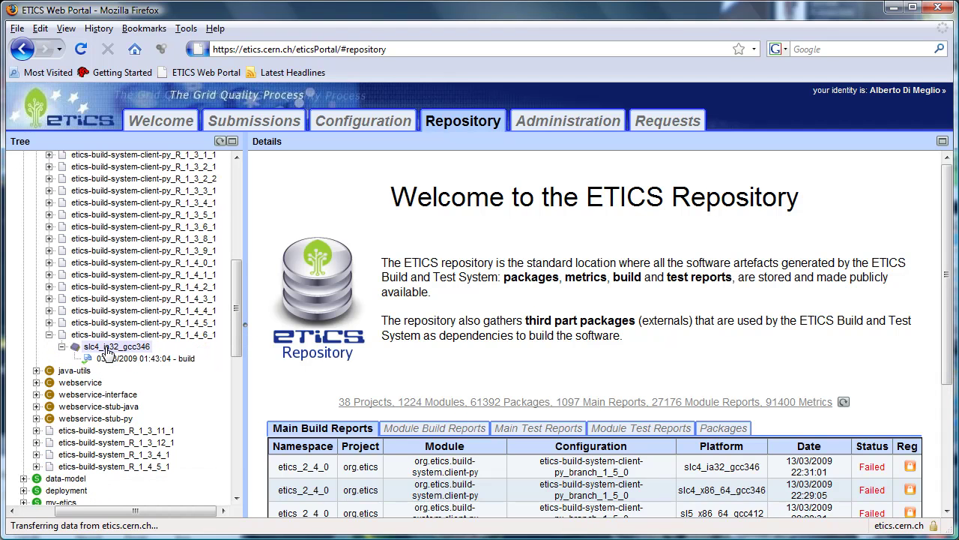
click(141, 359)
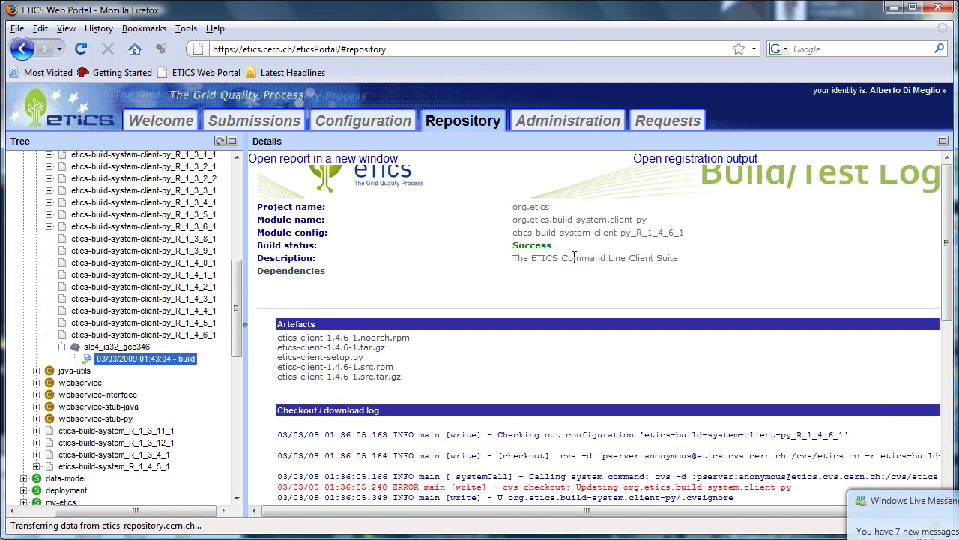
scroll(577, 264, down, 6)
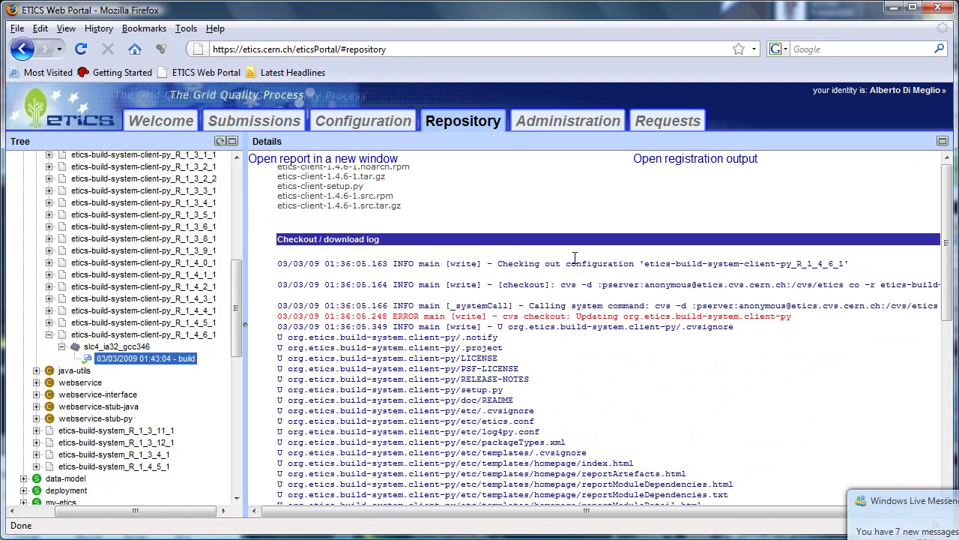
scroll(577, 264, up, 6)
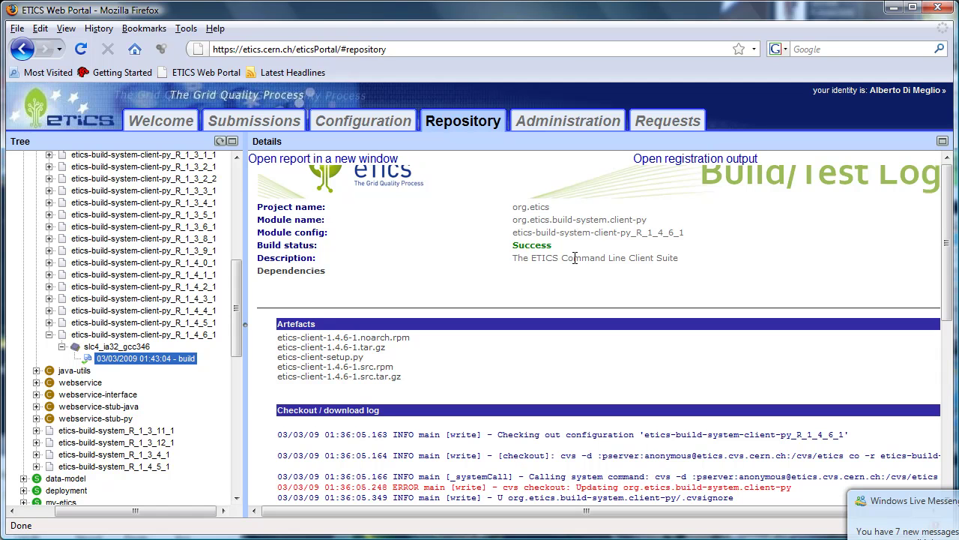
Expand the org.etics packages down to version 1.4.6 of the build-system.client-py module.
drag(238, 324, 240, 259)
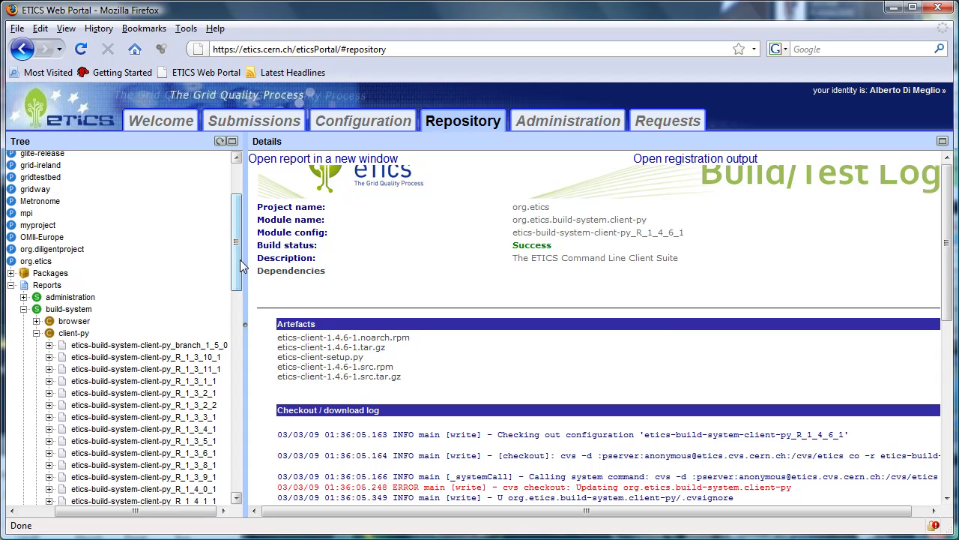
click(12, 272)
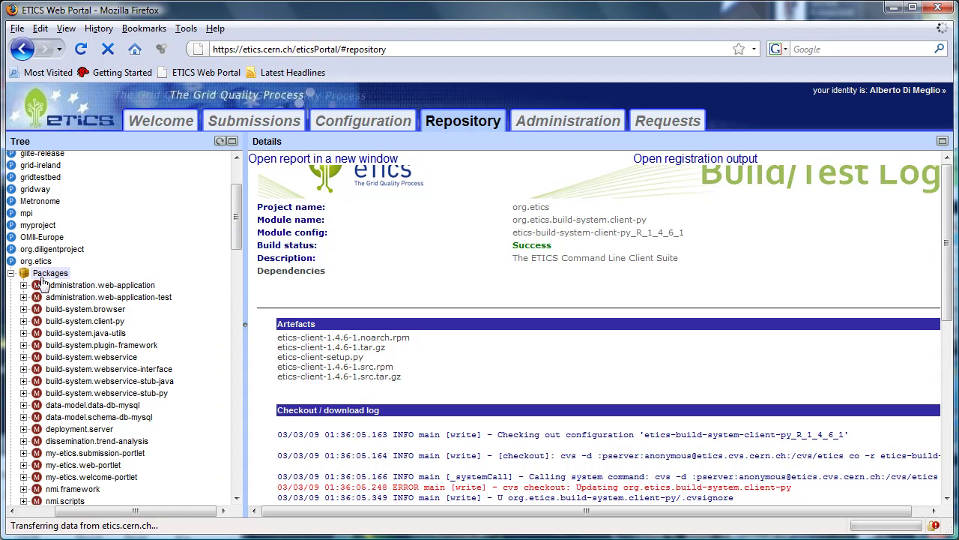
click(24, 321)
scroll(155, 342, down, 4)
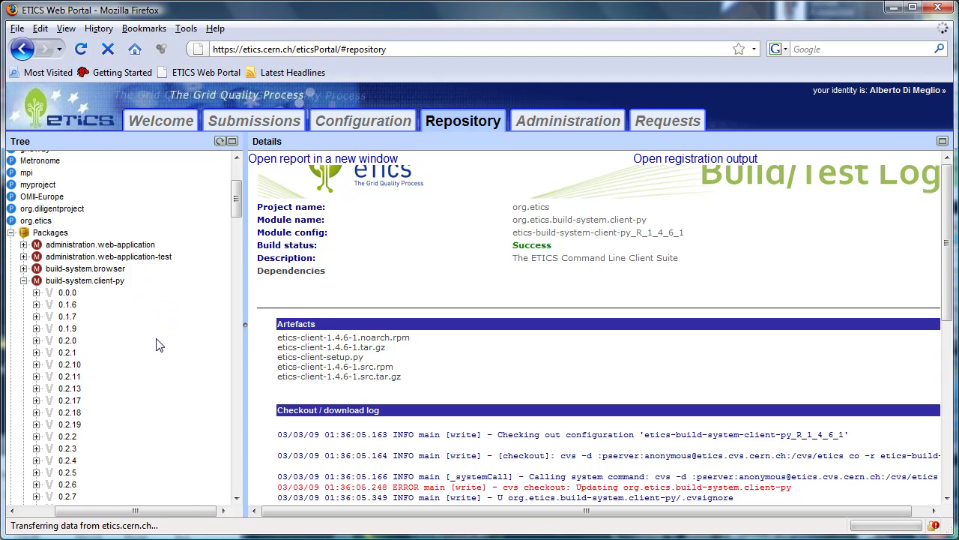
scroll(158, 345, down, 10)
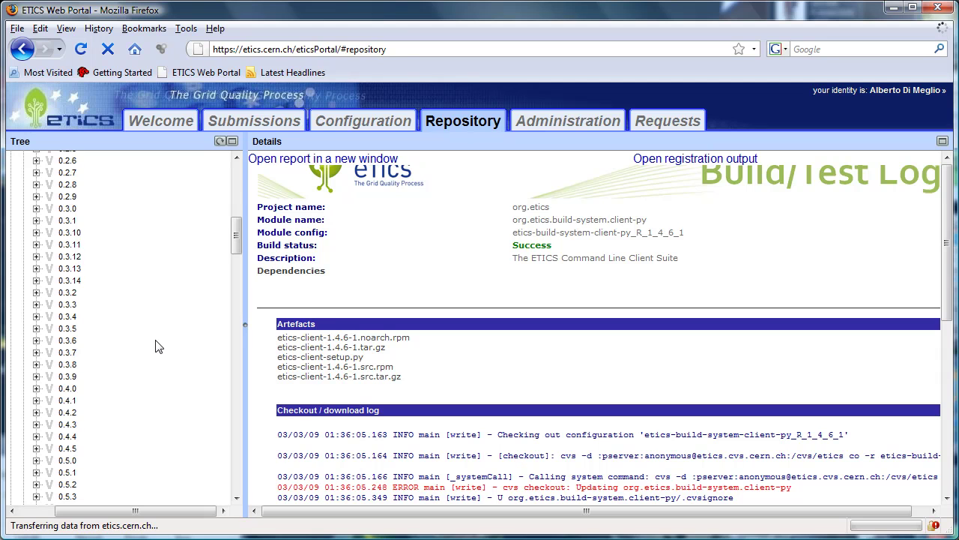
scroll(157, 346, down, 15)
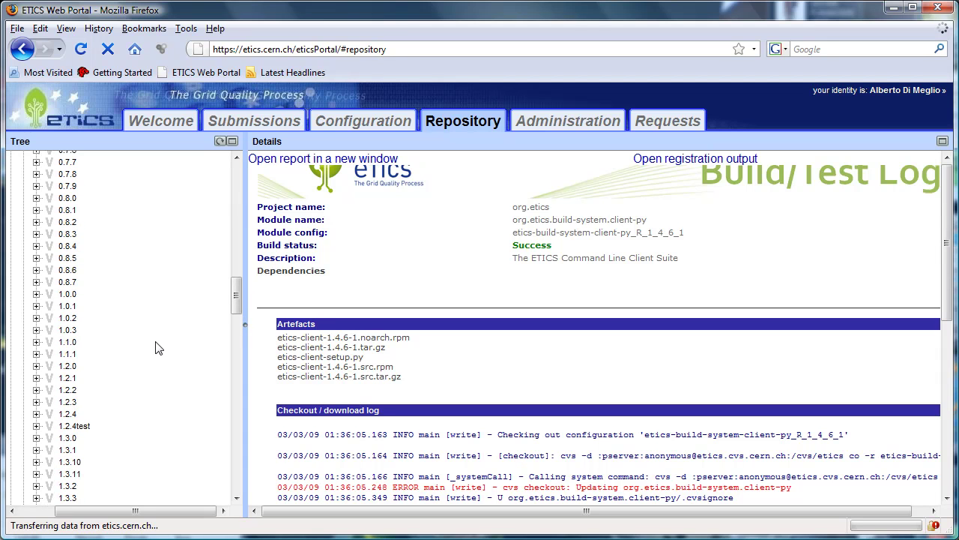
scroll(157, 346, down, 5)
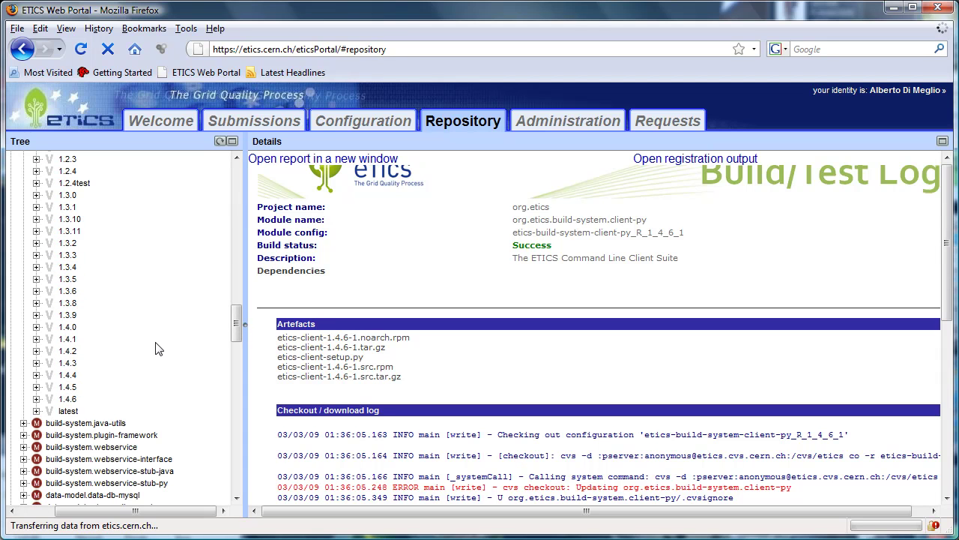
click(37, 399)
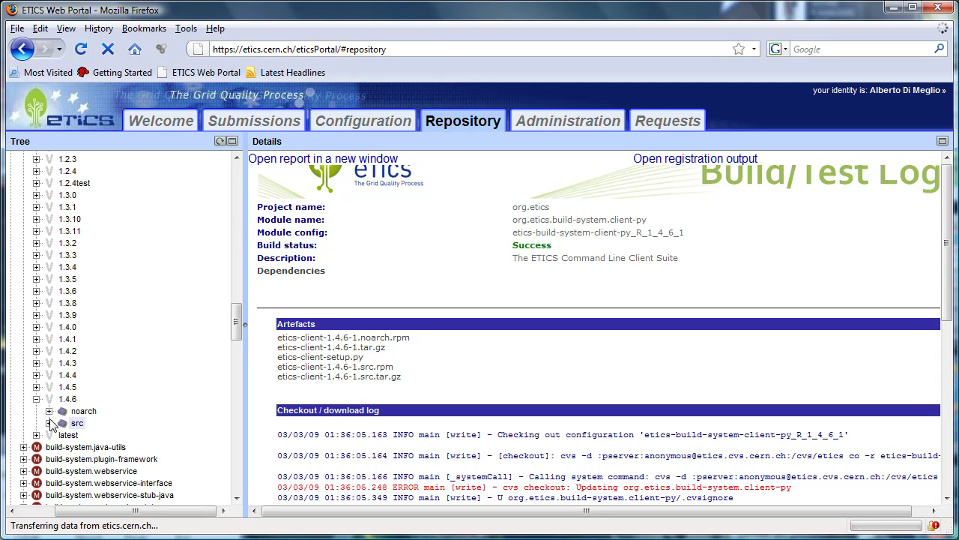
Open etics-client-1.4.6-1.noarch.rpm from the noarch platform and review its file, package, build and report details.
click(48, 412)
scroll(112, 420, down, 1)
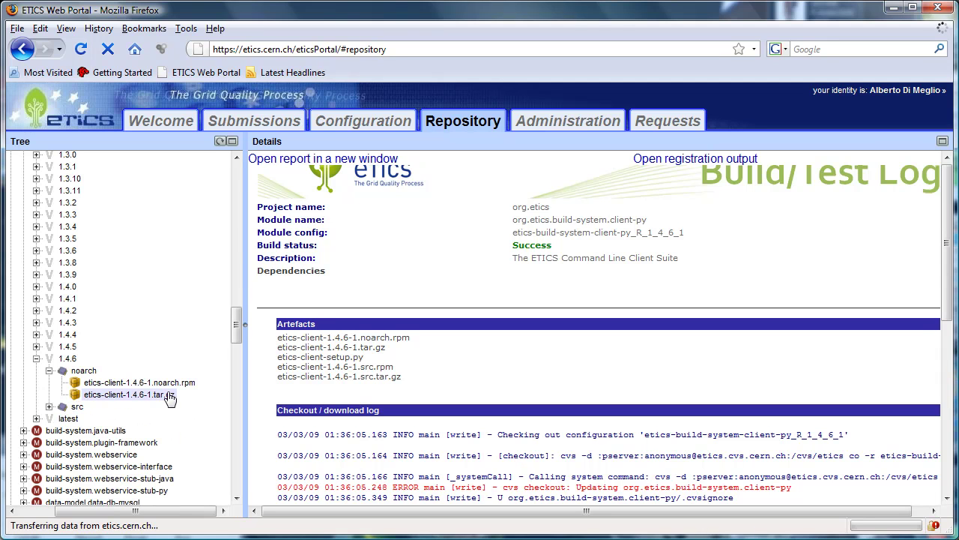
click(139, 384)
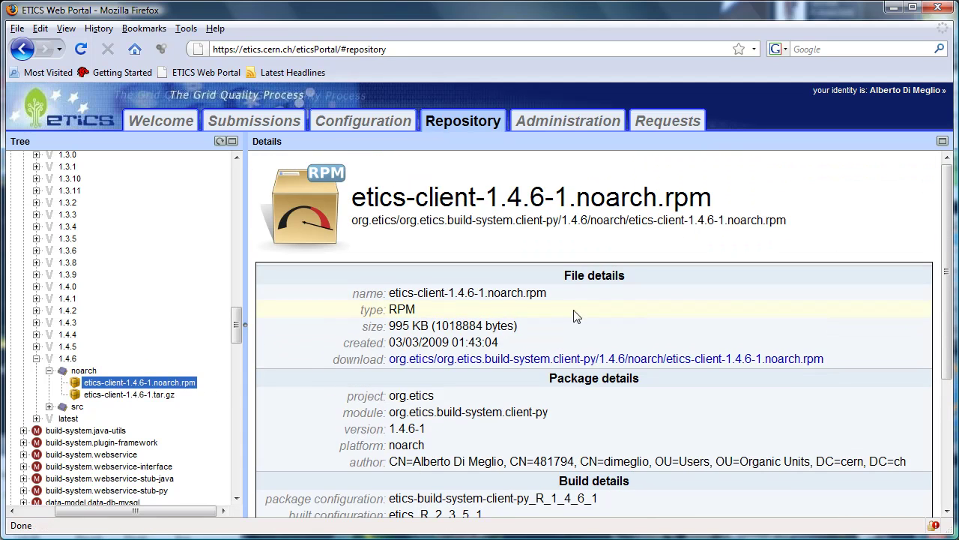
drag(947, 199, 952, 259)
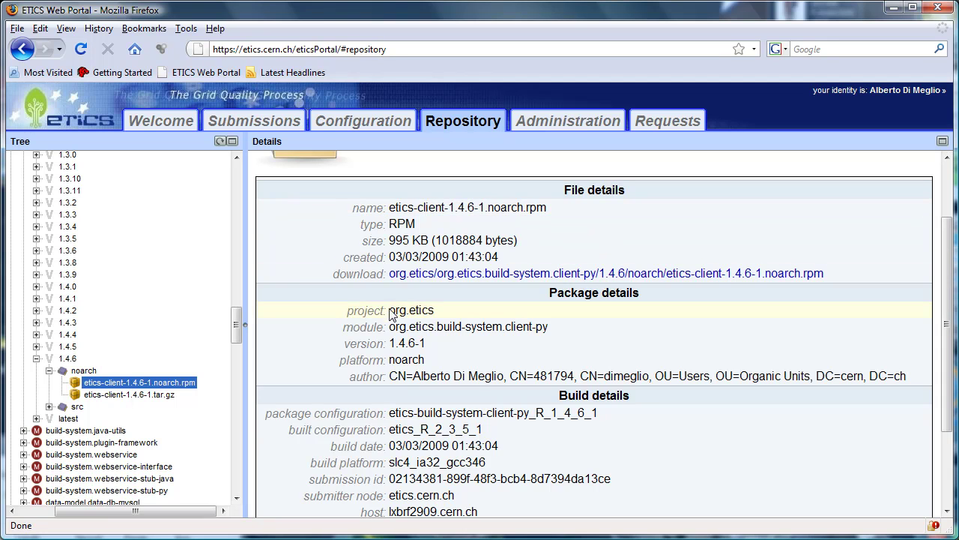
scroll(395, 310, down, 1)
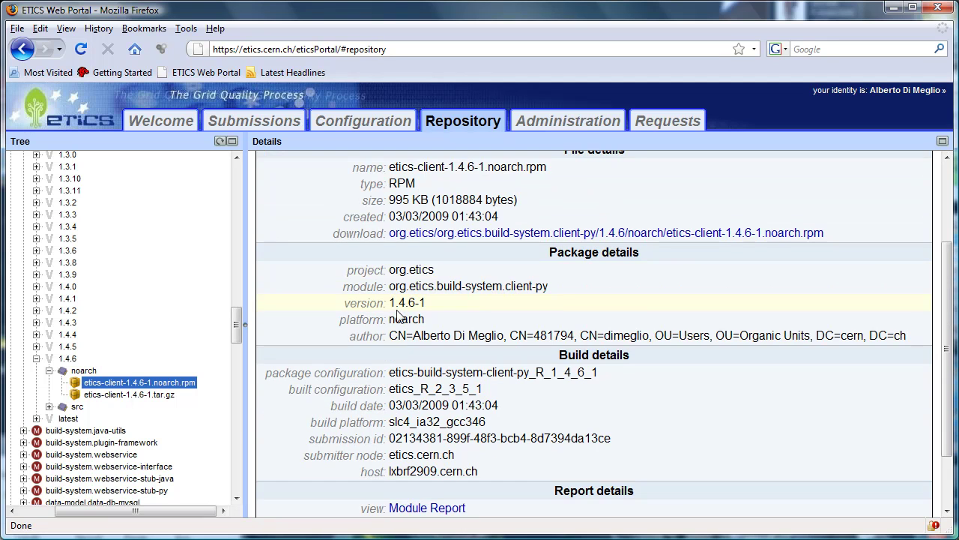
scroll(390, 341, down, 2)
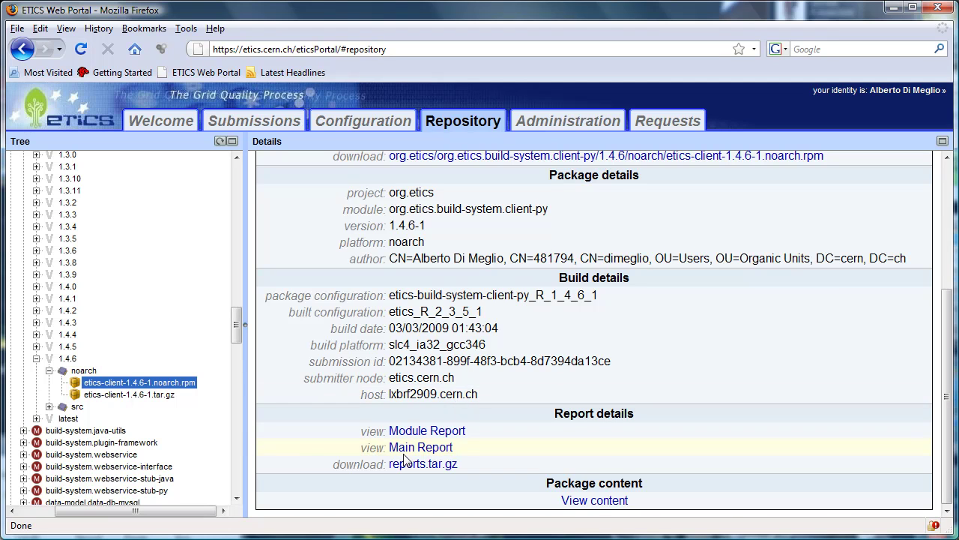
Show the RPM package's content and look through its header entries and file list.
click(597, 505)
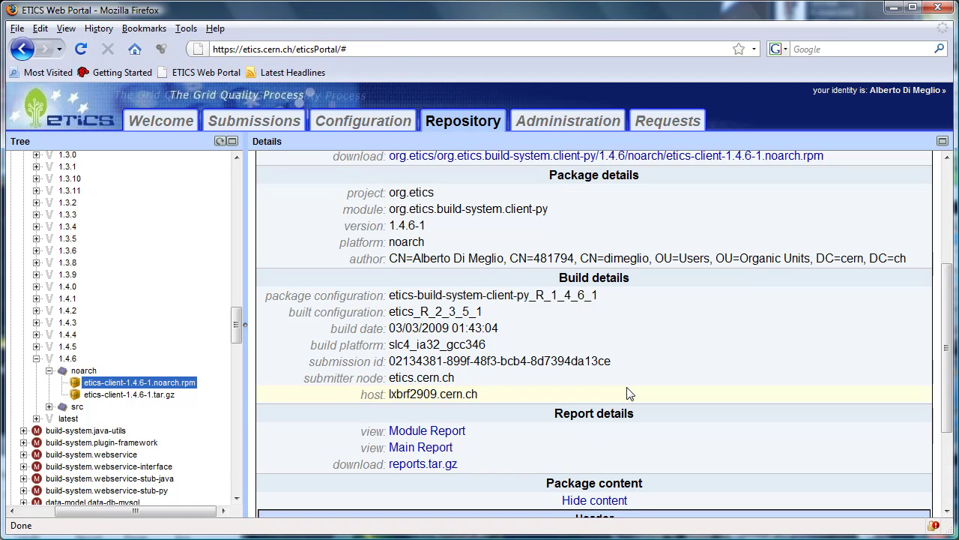
scroll(630, 393, down, 1)
scroll(628, 394, down, 6)
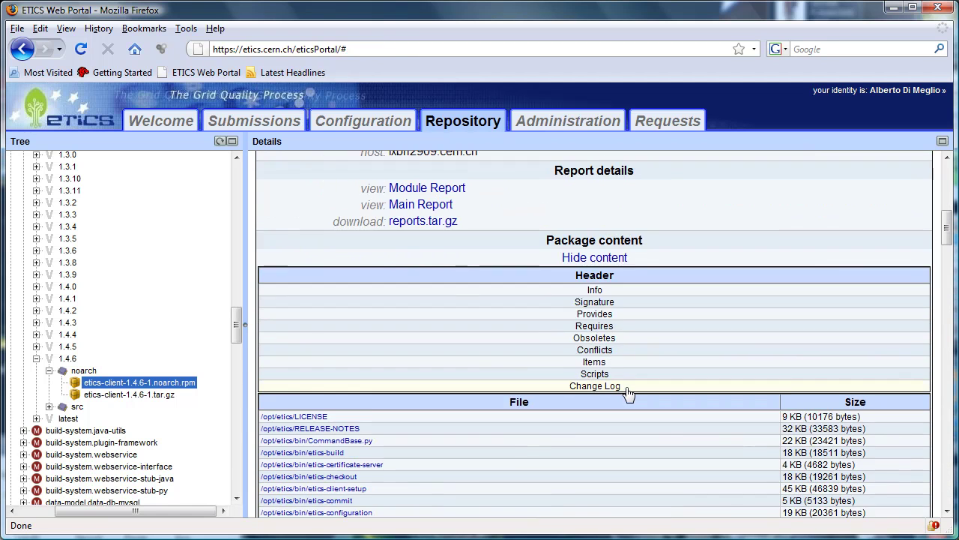
scroll(628, 393, down, 1)
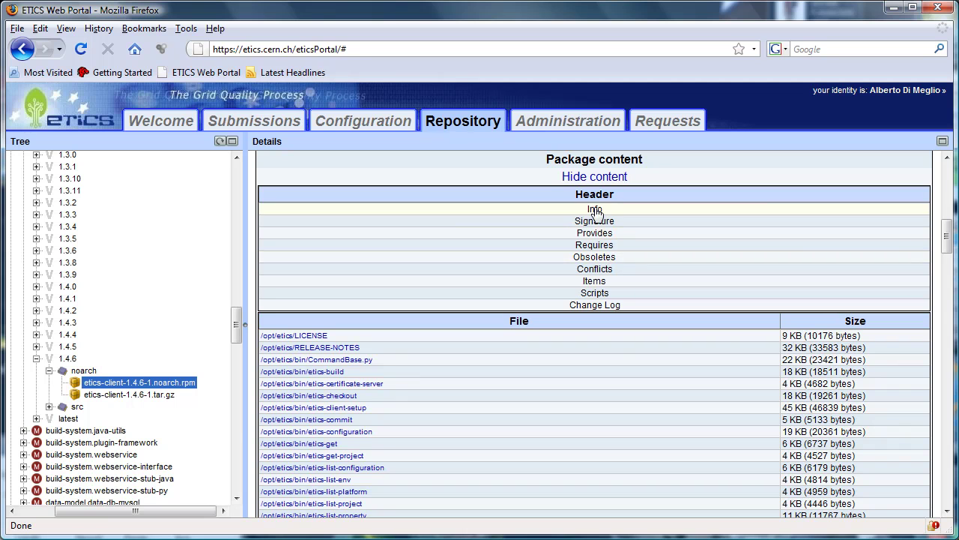
scroll(595, 310, down, 3)
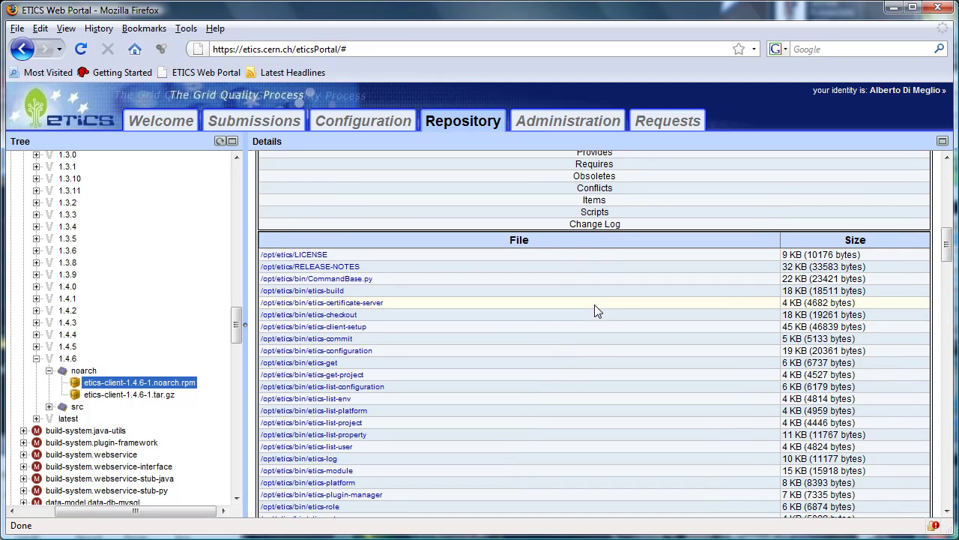
scroll(568, 347, down, 3)
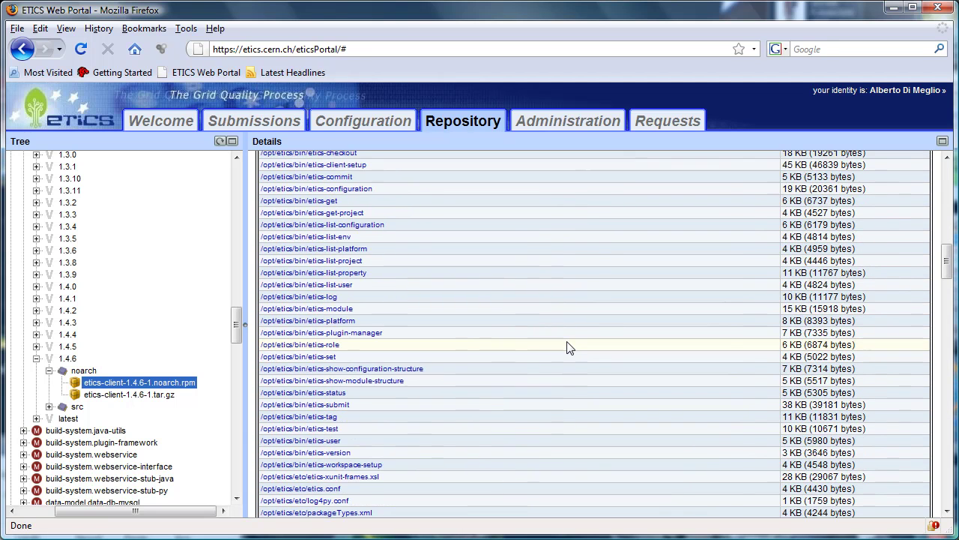
scroll(568, 348, down, 3)
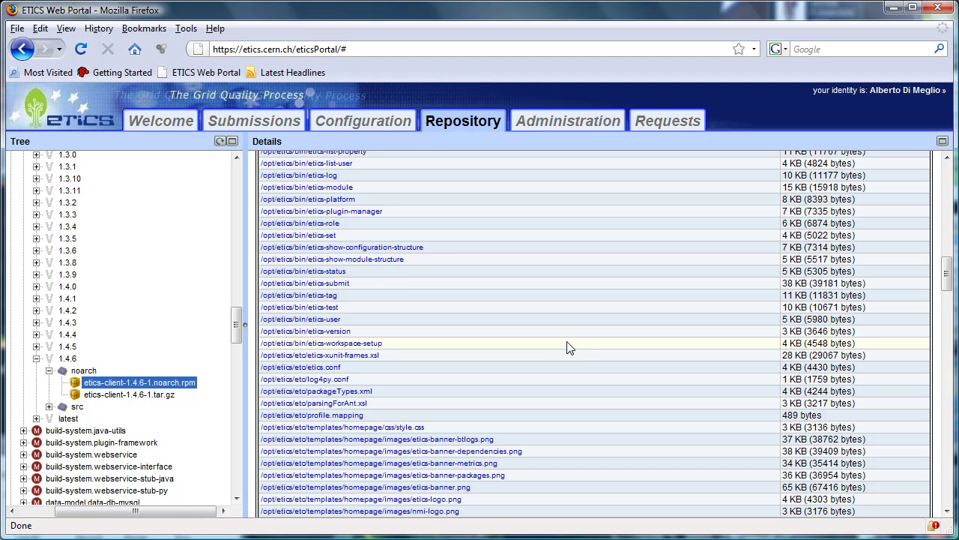
scroll(568, 347, up, 15)
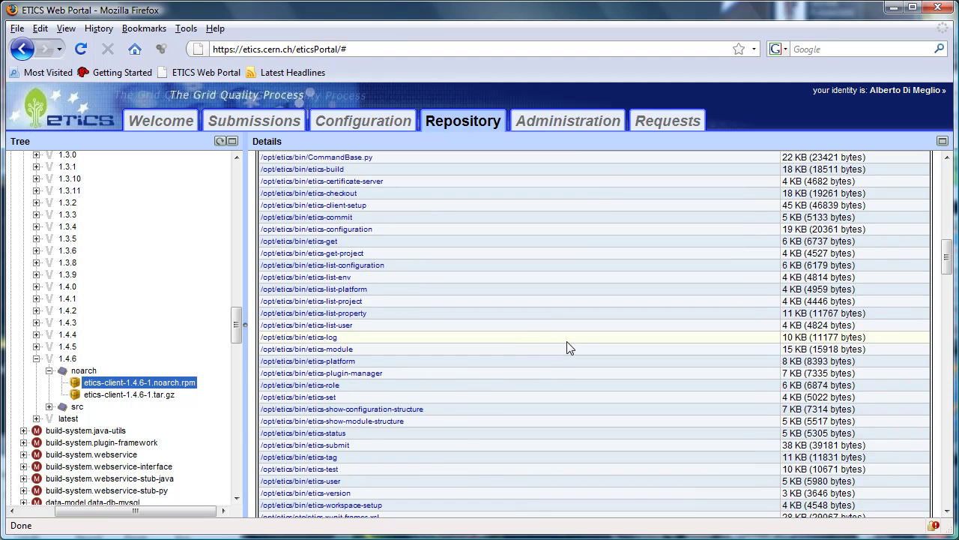
Collapse the Registered branch of the ETICS Repository tree and expand the Volatile branch.
scroll(569, 340, up, 3)
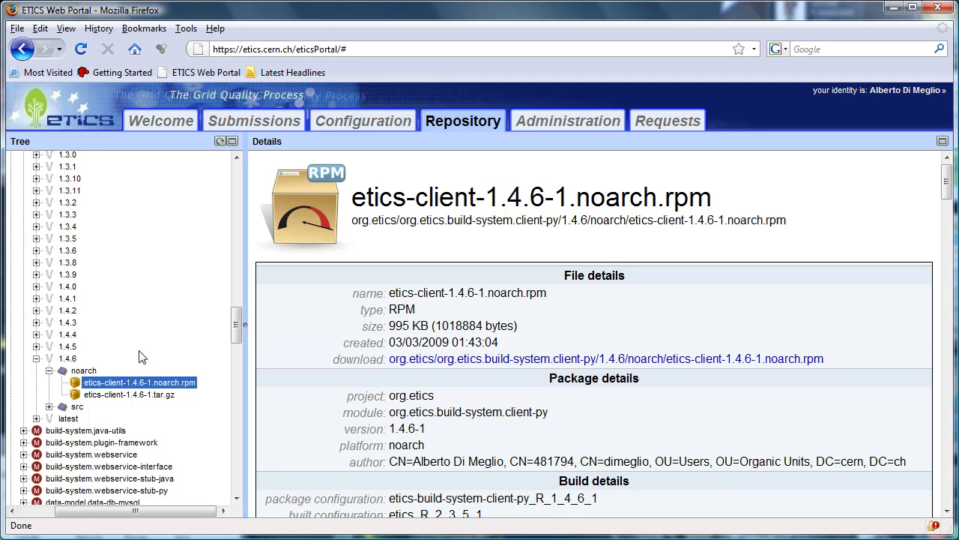
drag(135, 512, 100, 511)
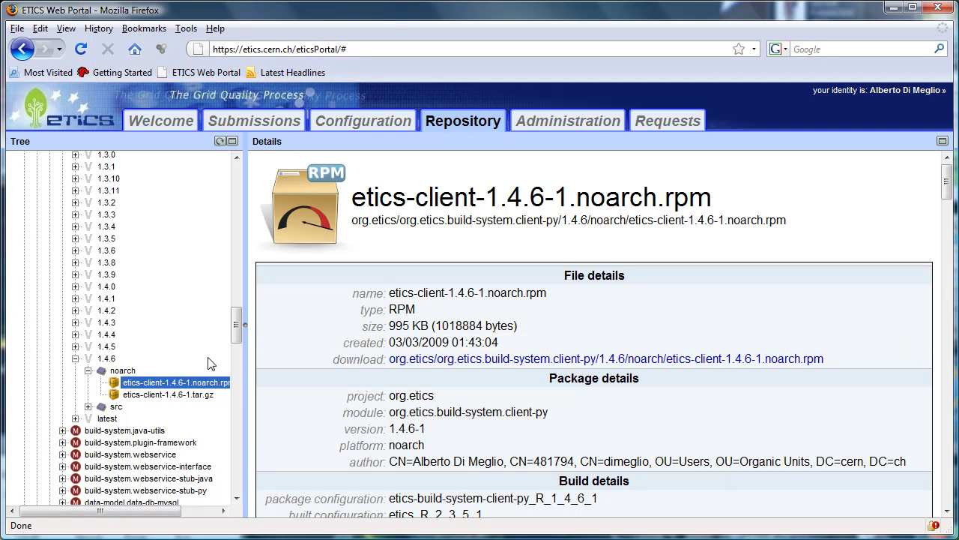
drag(232, 334, 230, 177)
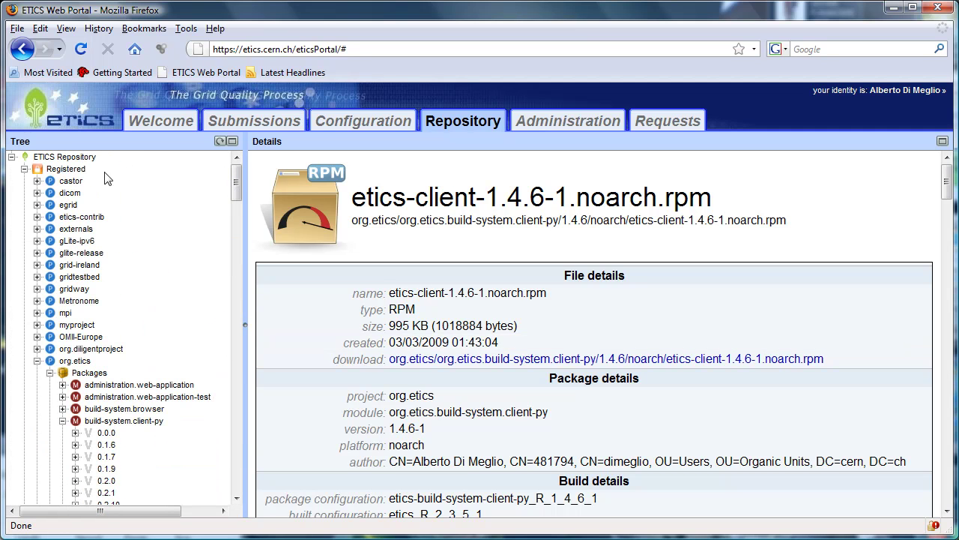
click(25, 170)
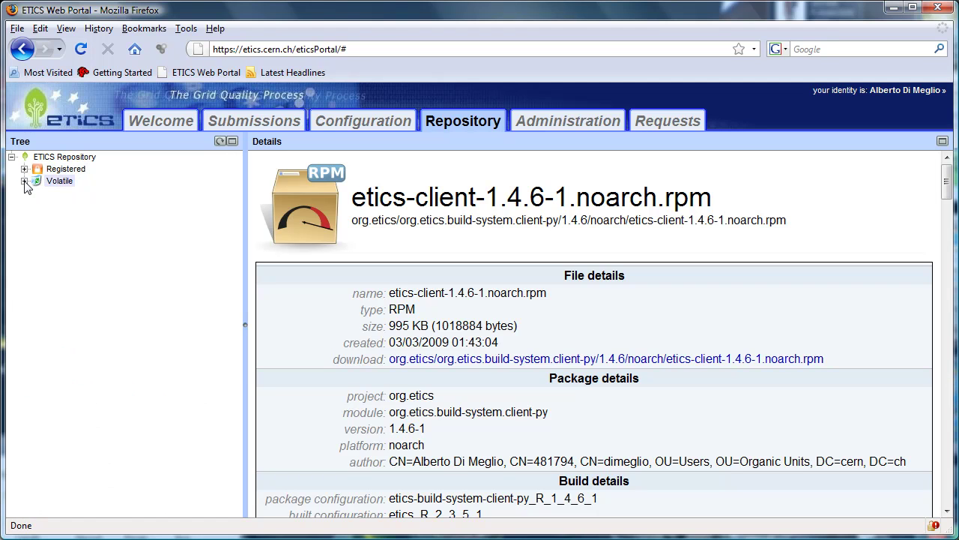
click(25, 181)
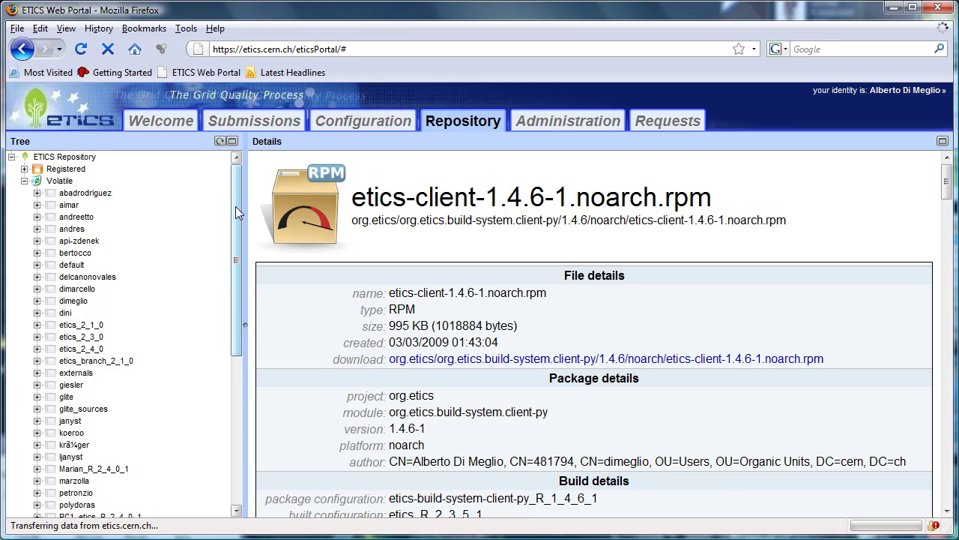
Look through the areas under Volatile and expand the signed-in user's own area to show its projects.
drag(235, 206, 237, 244)
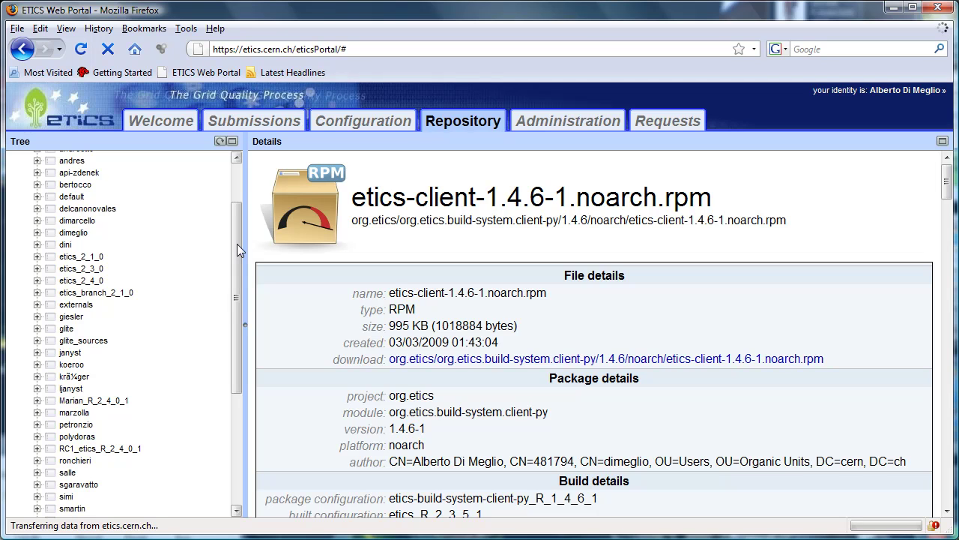
drag(237, 244, 243, 179)
click(63, 181)
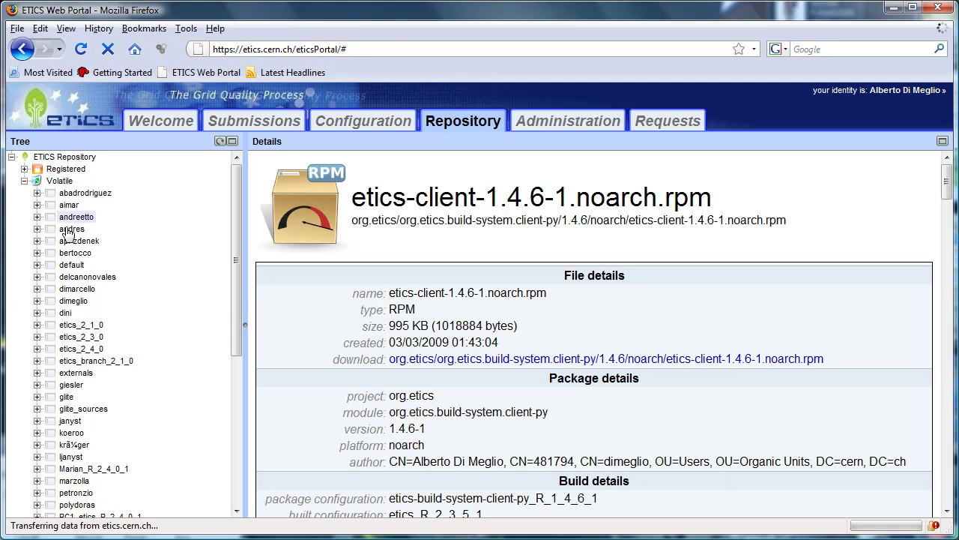
drag(238, 263, 238, 298)
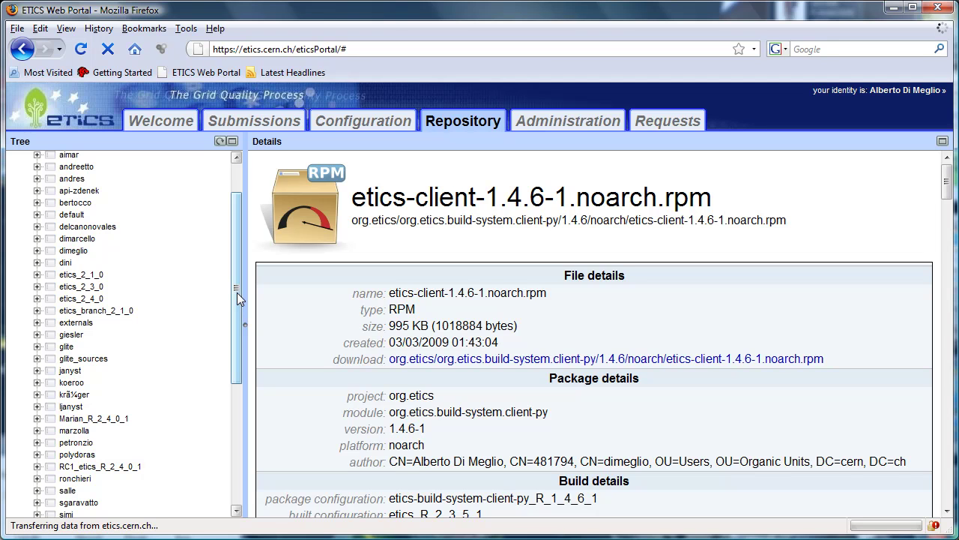
drag(238, 298, 236, 435)
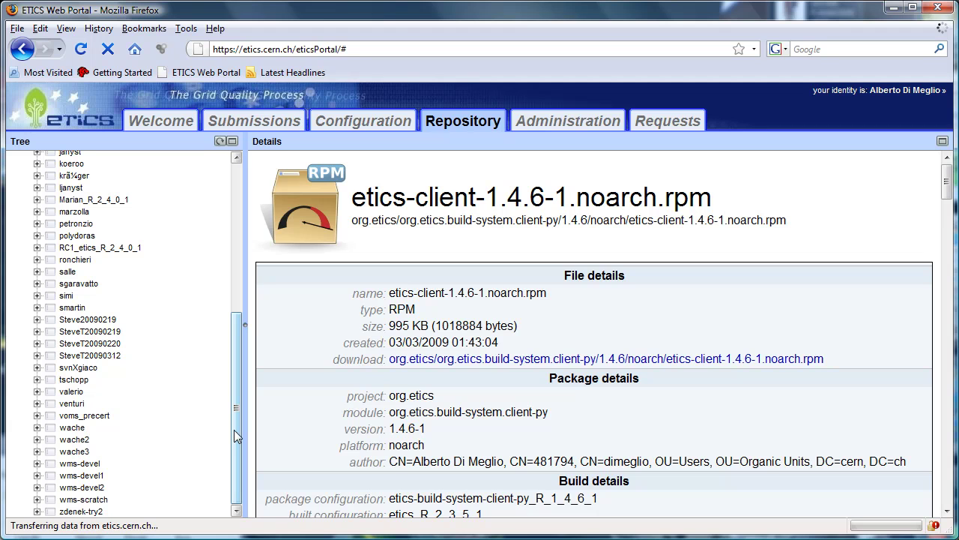
drag(234, 430, 240, 278)
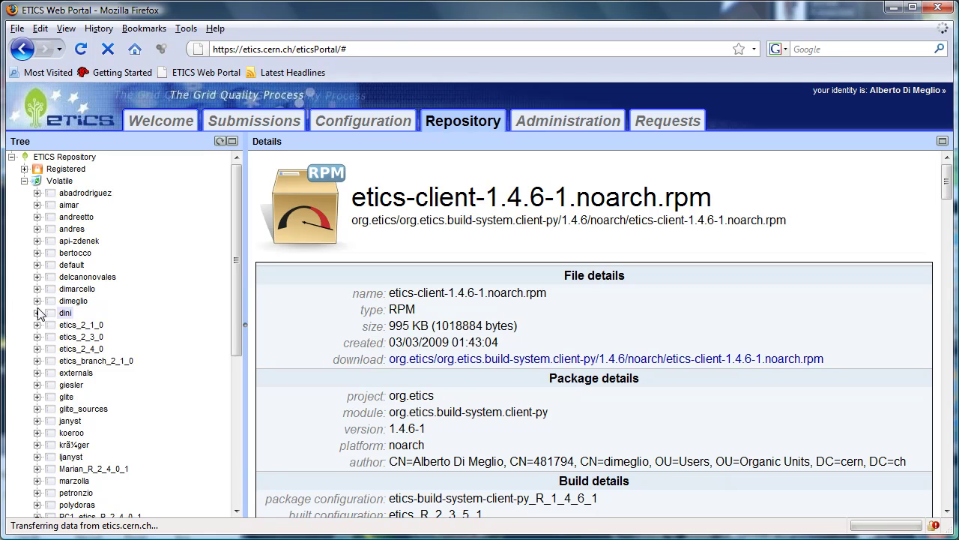
click(37, 301)
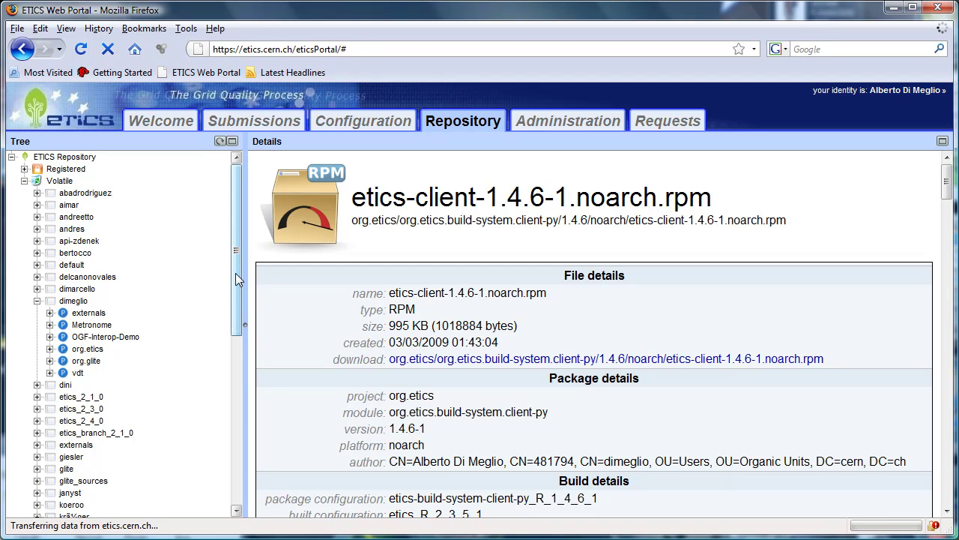
drag(236, 273, 237, 233)
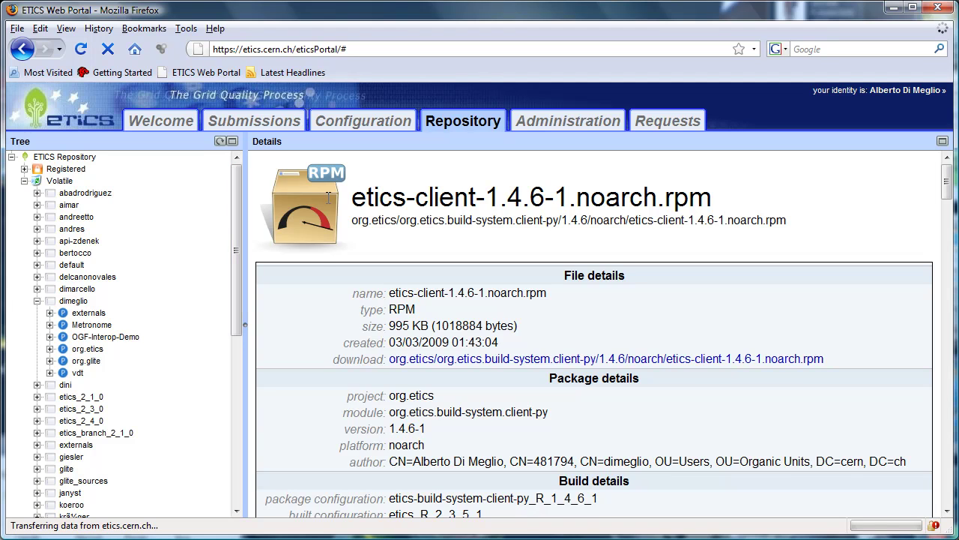
Open the ETICS administration area and view the project list and the user list.
click(572, 125)
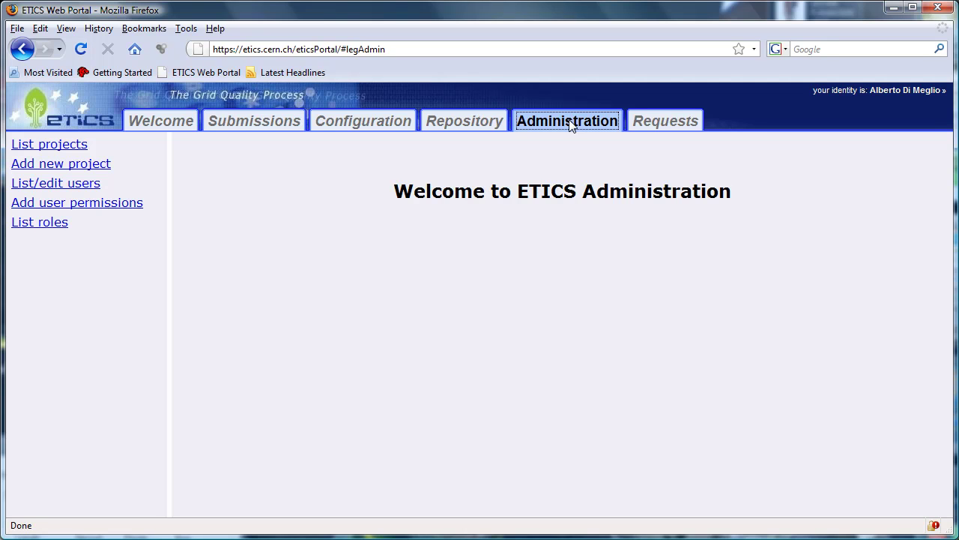
click(75, 147)
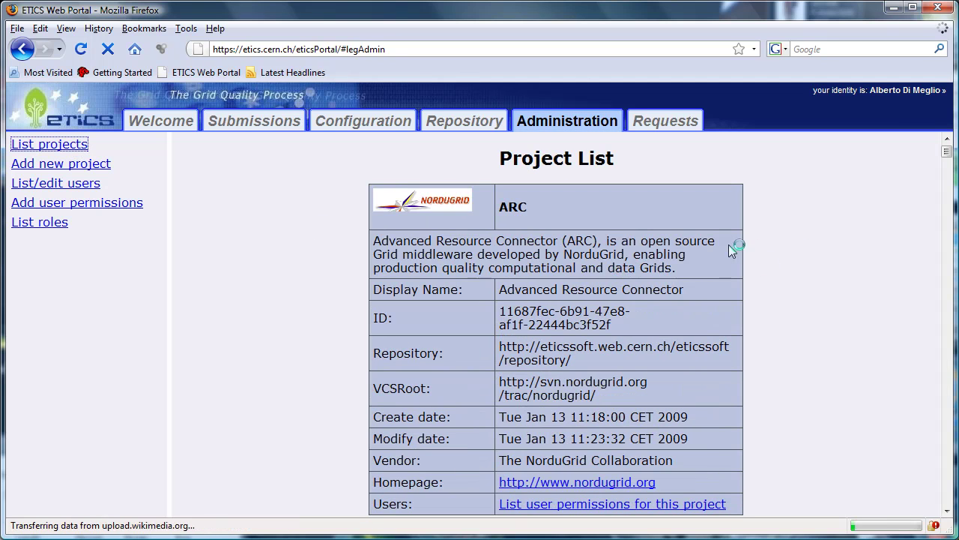
drag(947, 150, 167, 210)
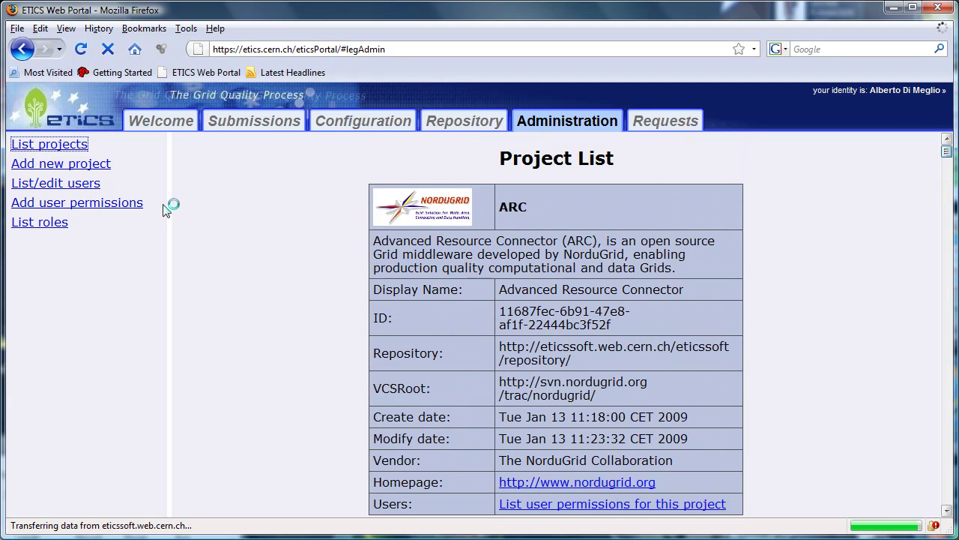
click(81, 184)
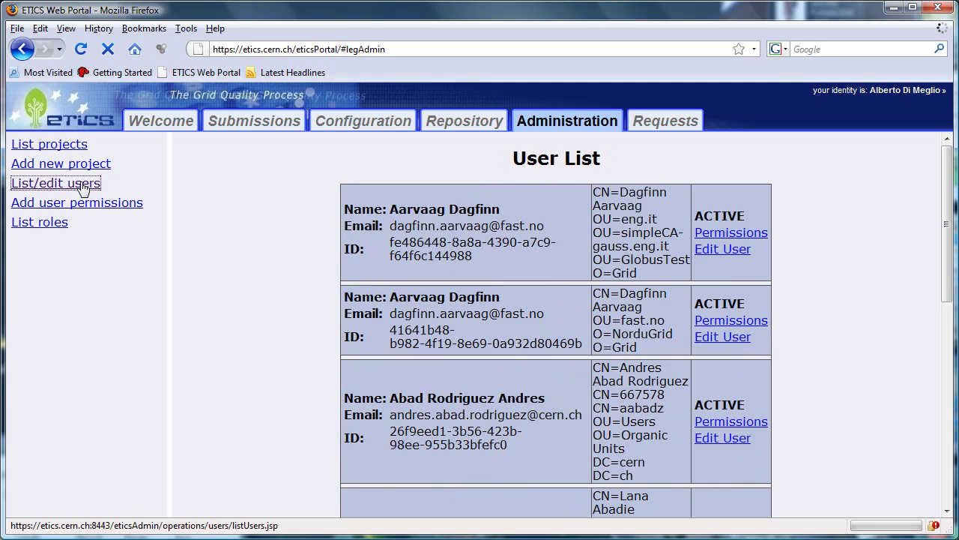
Open the form for adding user permissions and select org.etics as the project.
click(79, 205)
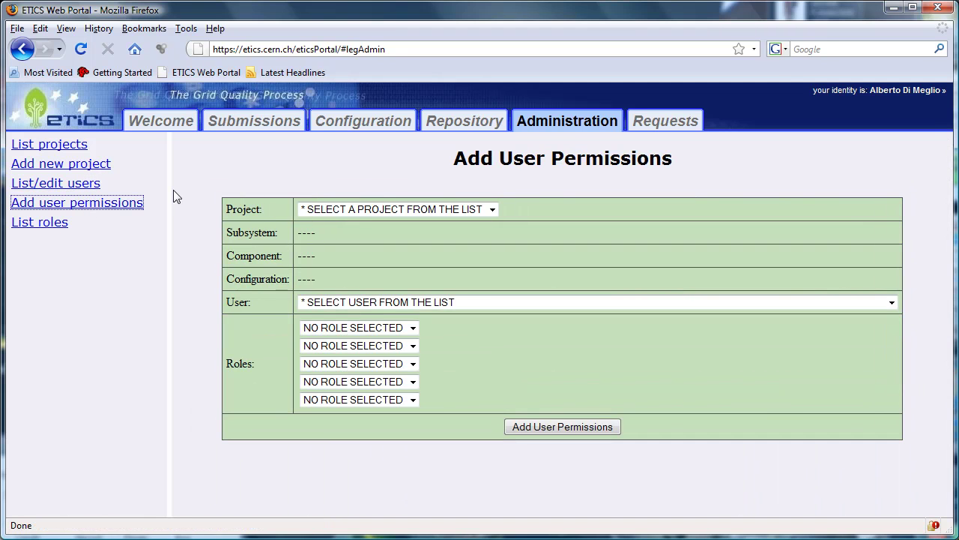
click(491, 209)
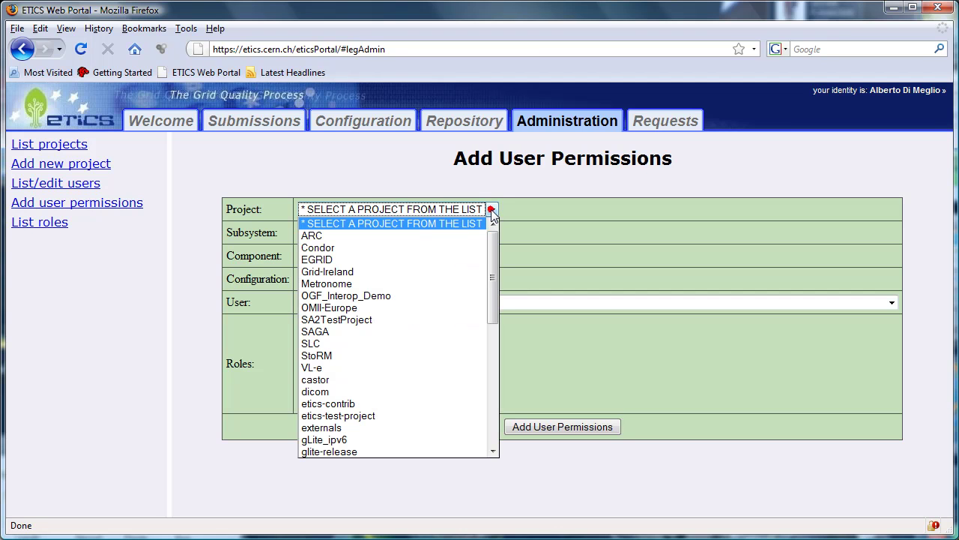
mouse_move(493, 244)
mouse_down()
mouse_move(497, 298)
mouse_move(494, 246)
mouse_up()
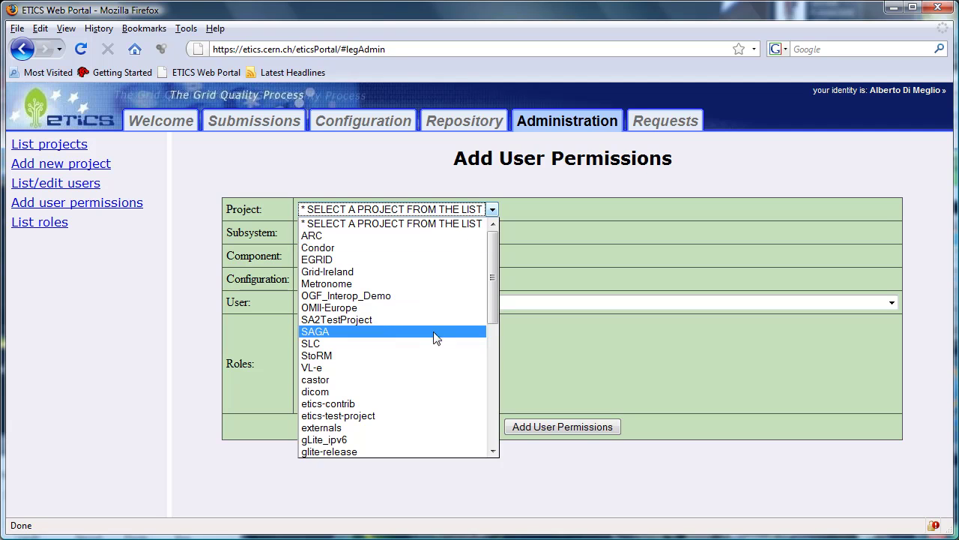
scroll(423, 391, down, 6)
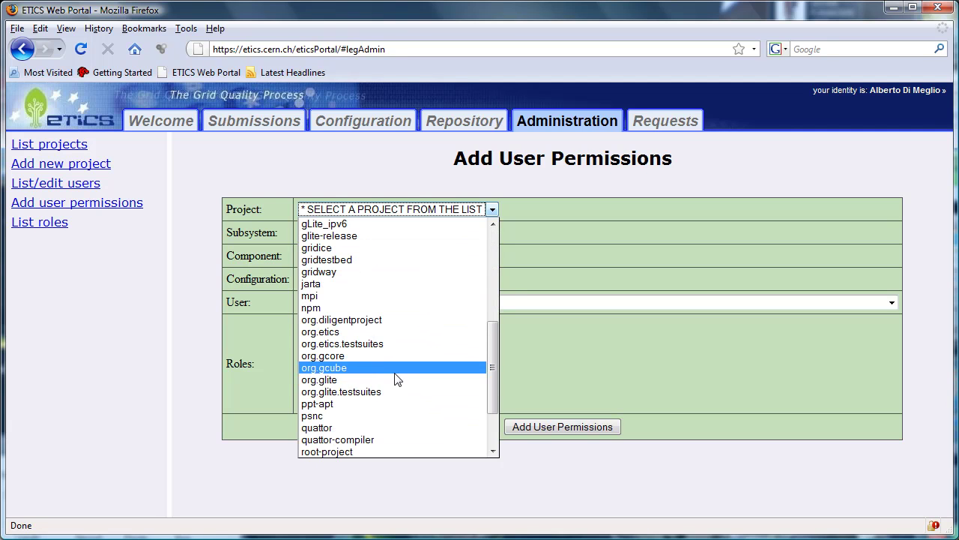
click(386, 331)
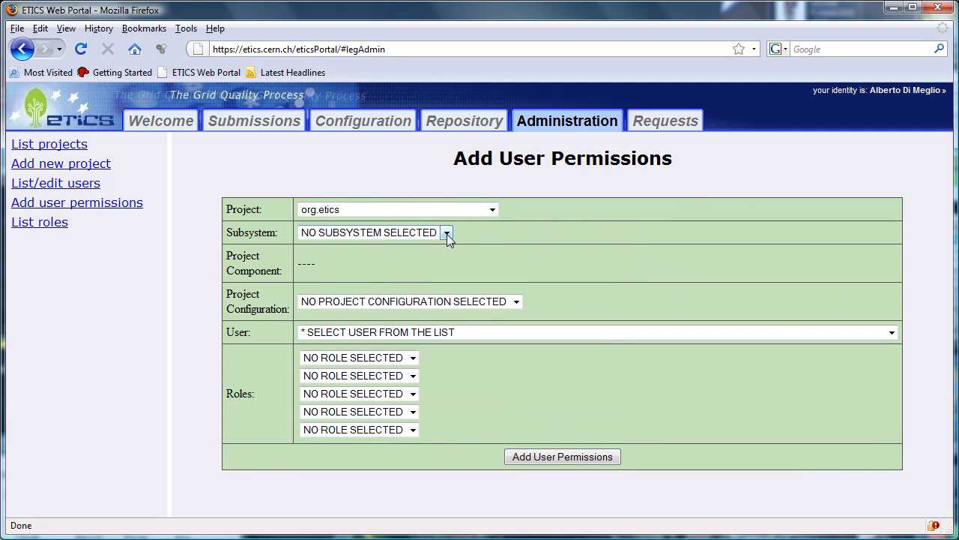
Examine the subsystems and roles offered for org.etics in the user permissions form without selecting any.
click(446, 234)
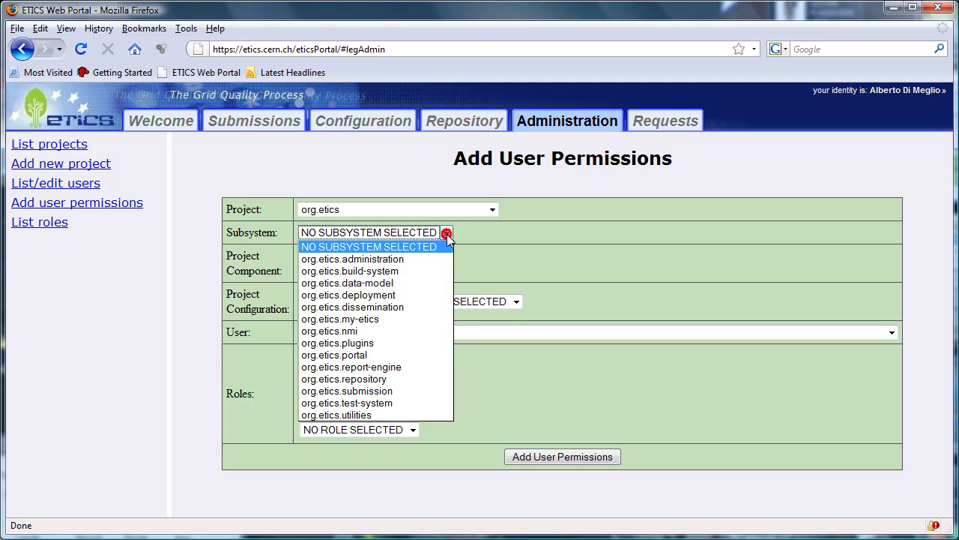
click(447, 234)
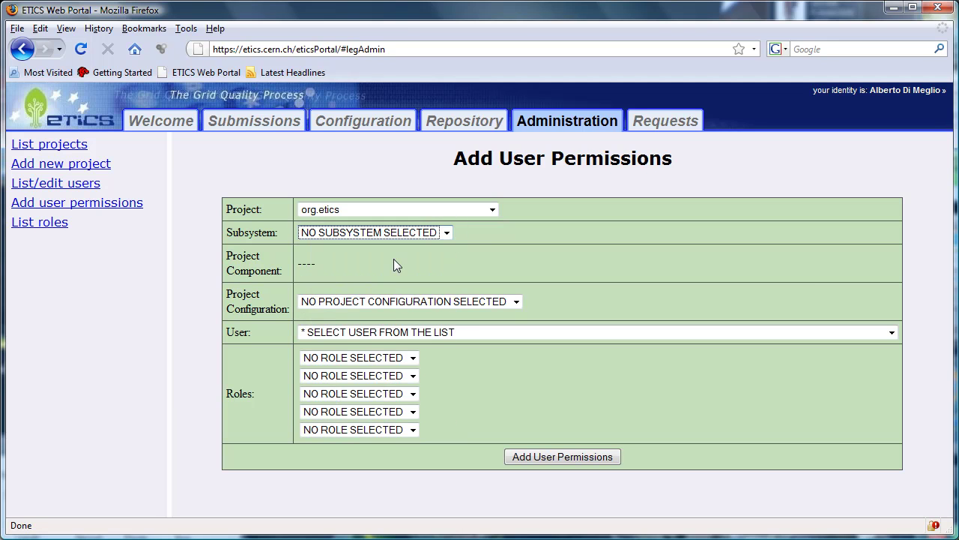
click(414, 358)
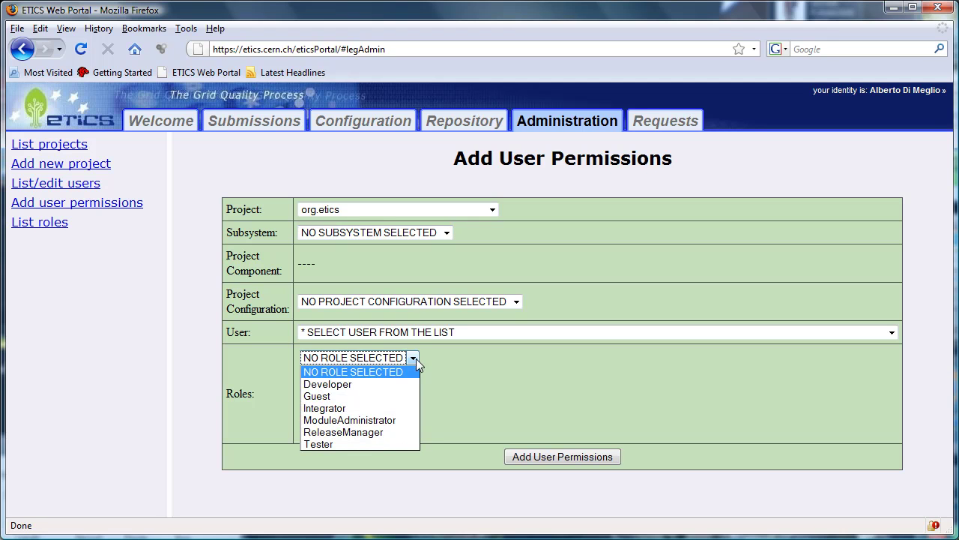
click(415, 358)
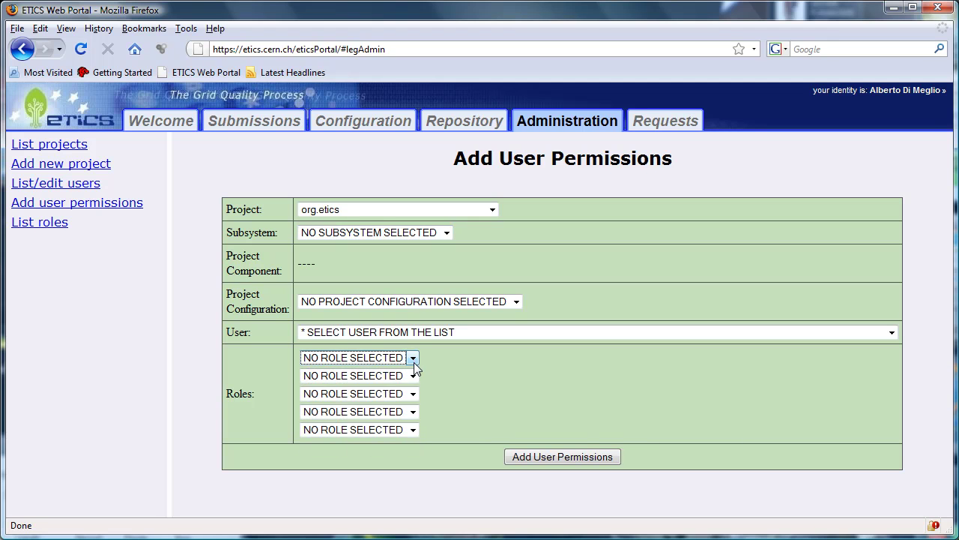
click(415, 360)
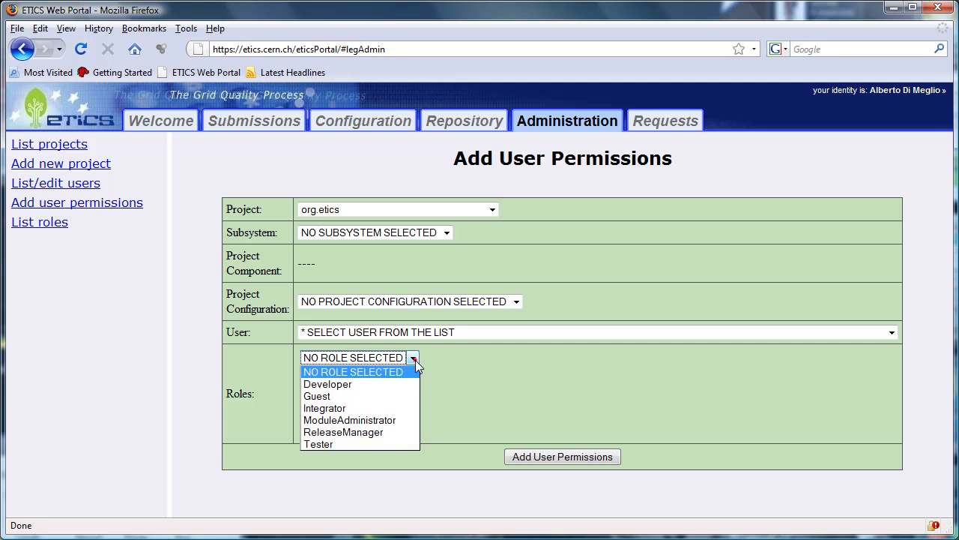
Open the request wizard for a new external component and read its introduction.
click(659, 122)
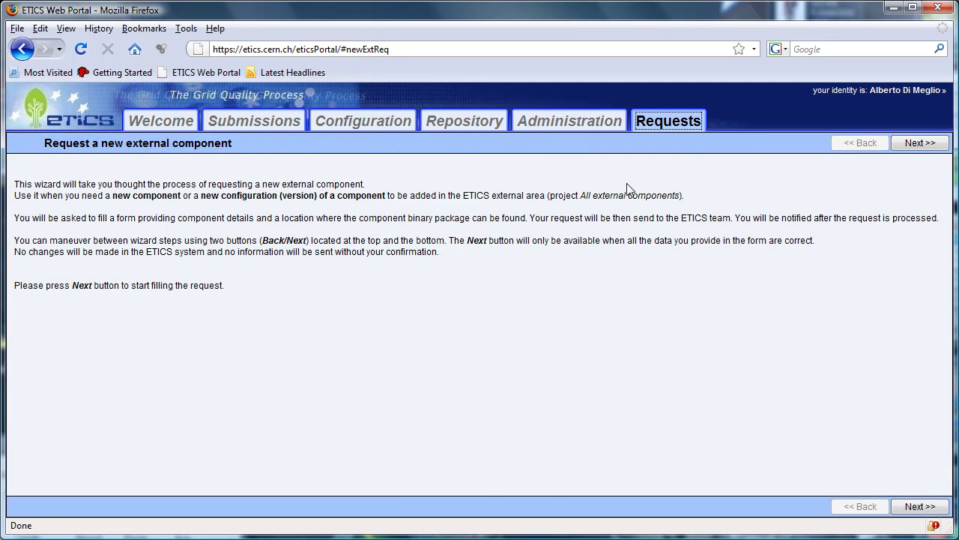
click(562, 126)
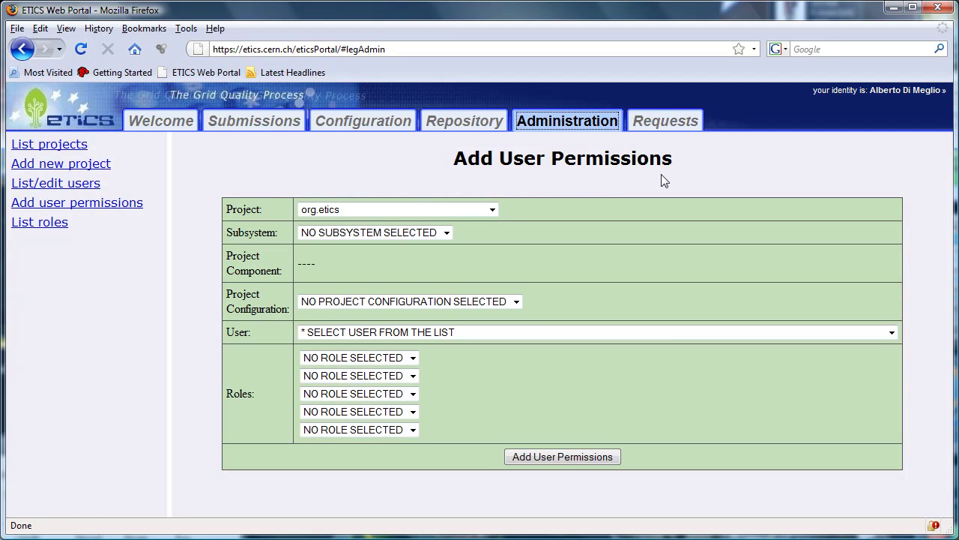
click(667, 123)
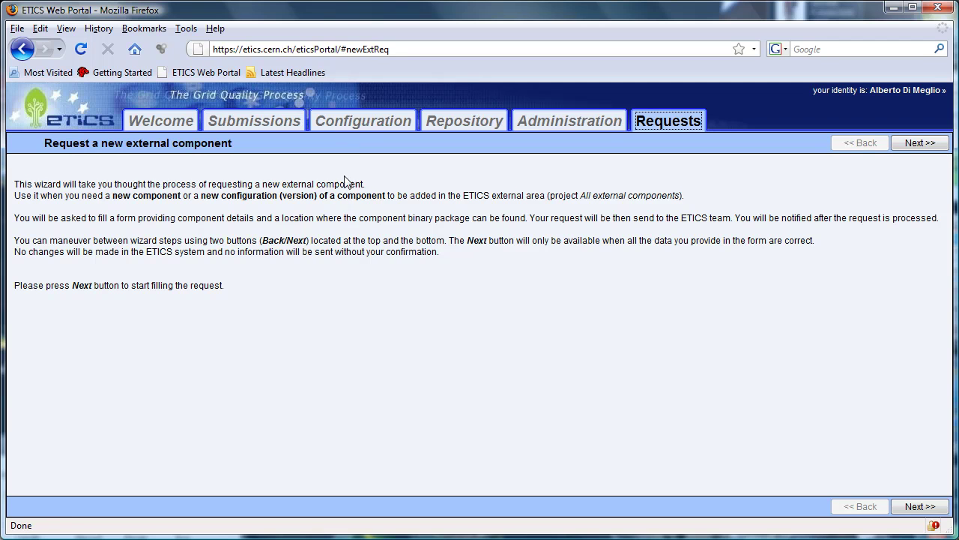
Expand the externals project in the configuration area, enlarge the project tree and look through its components.
click(360, 124)
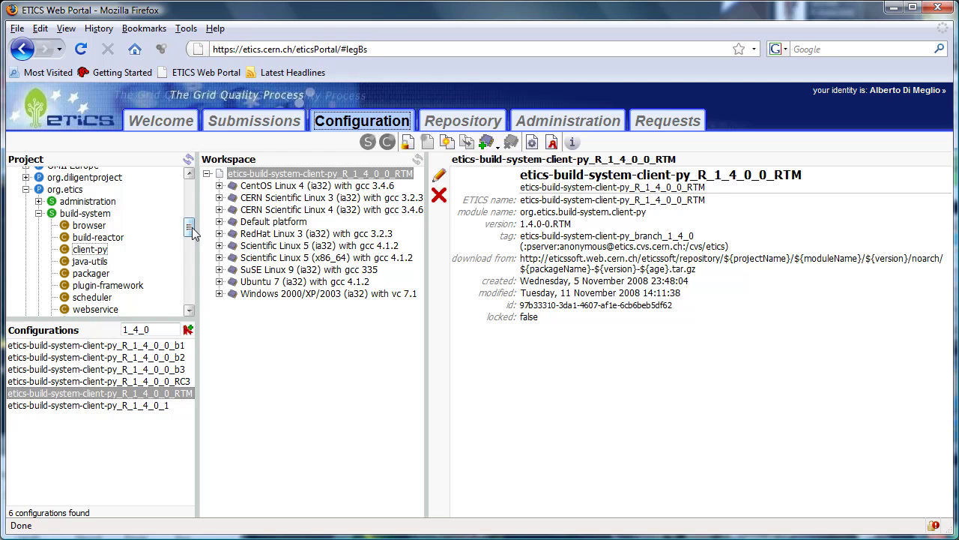
click(192, 228)
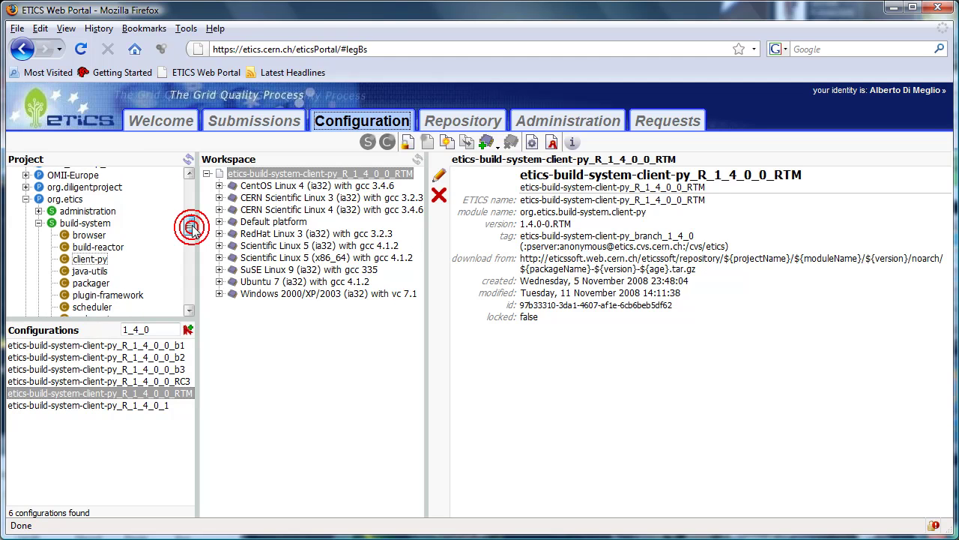
drag(192, 228, 189, 186)
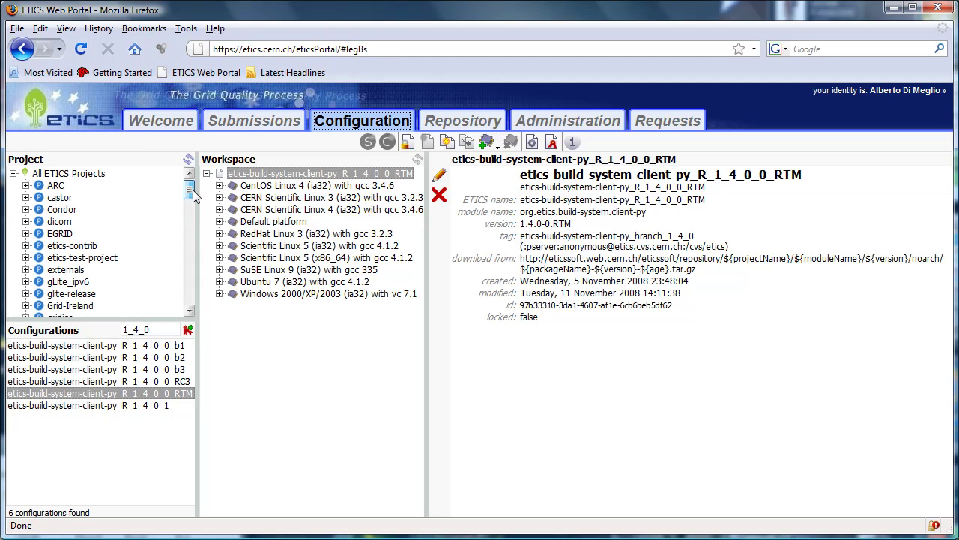
click(26, 269)
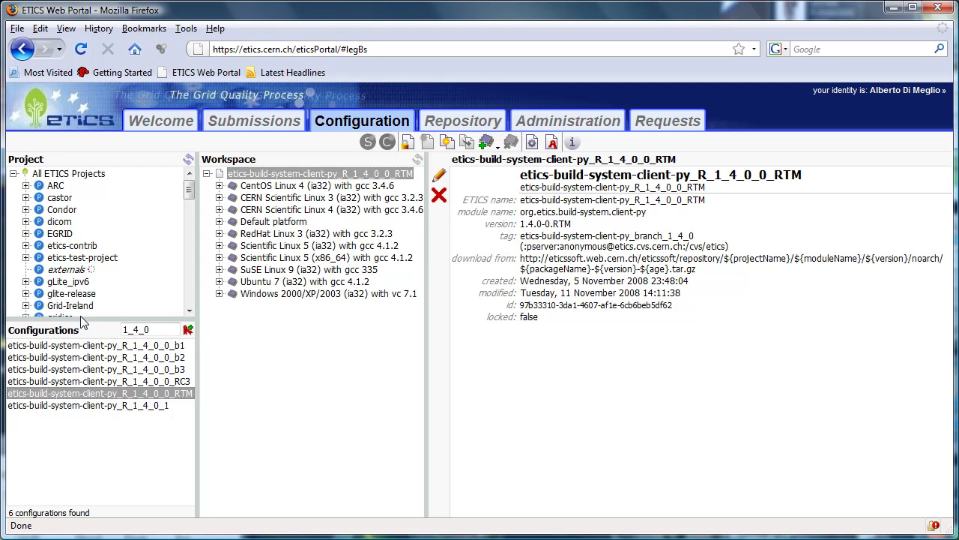
drag(100, 318, 103, 462)
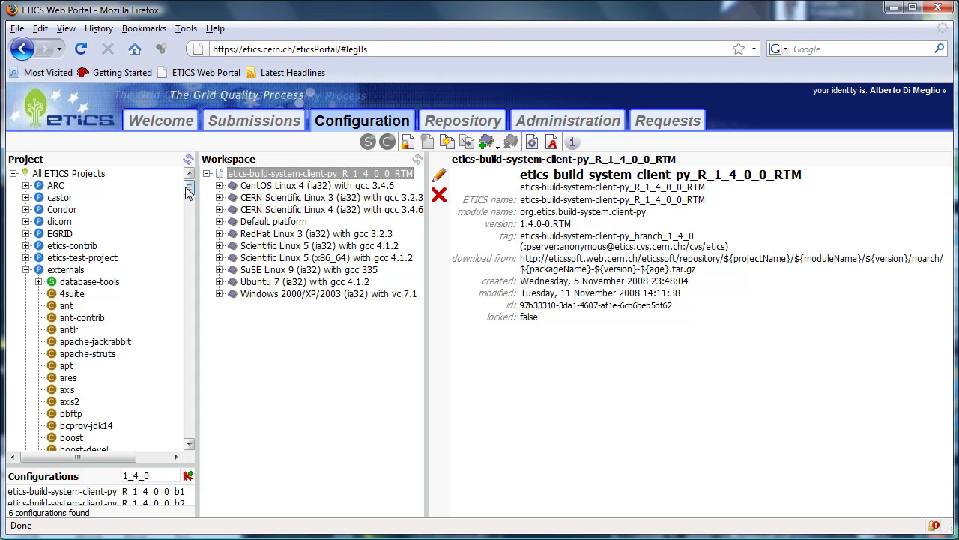
drag(187, 191, 192, 380)
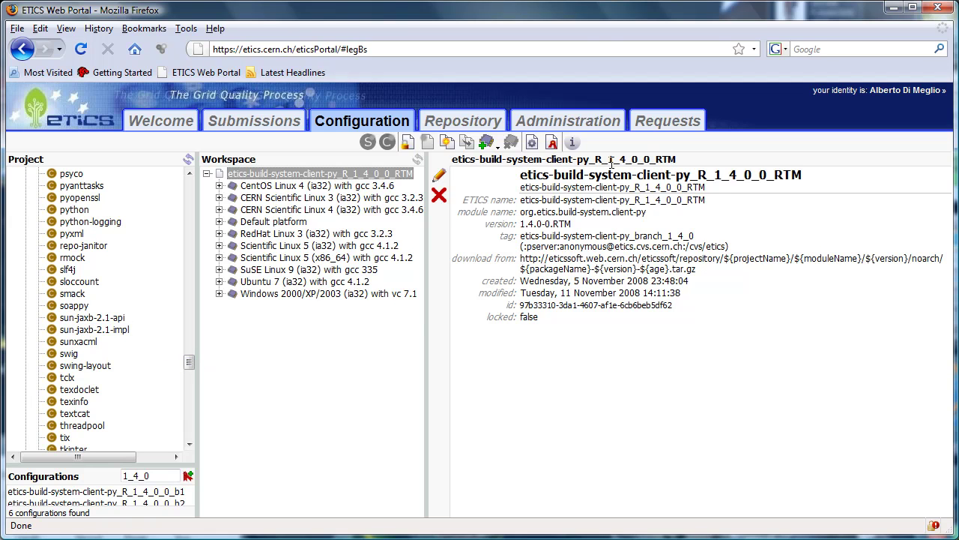
Start an external component request for a new configuration of an existing external component and proceed to the component selection.
click(667, 122)
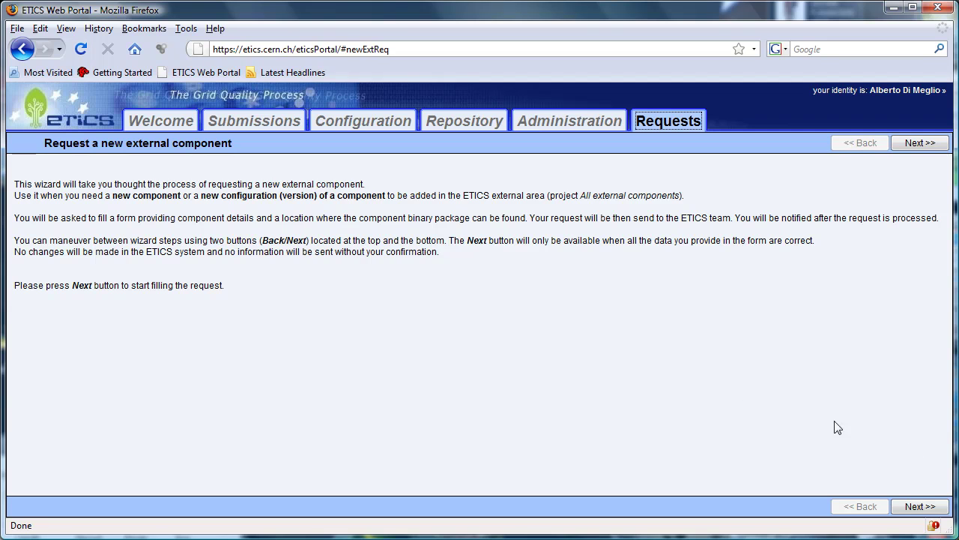
click(920, 506)
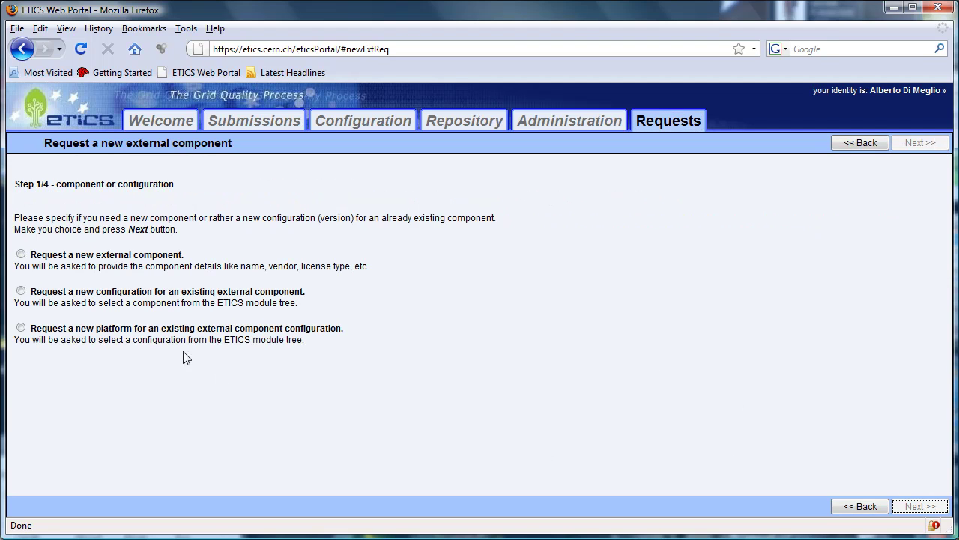
click(21, 293)
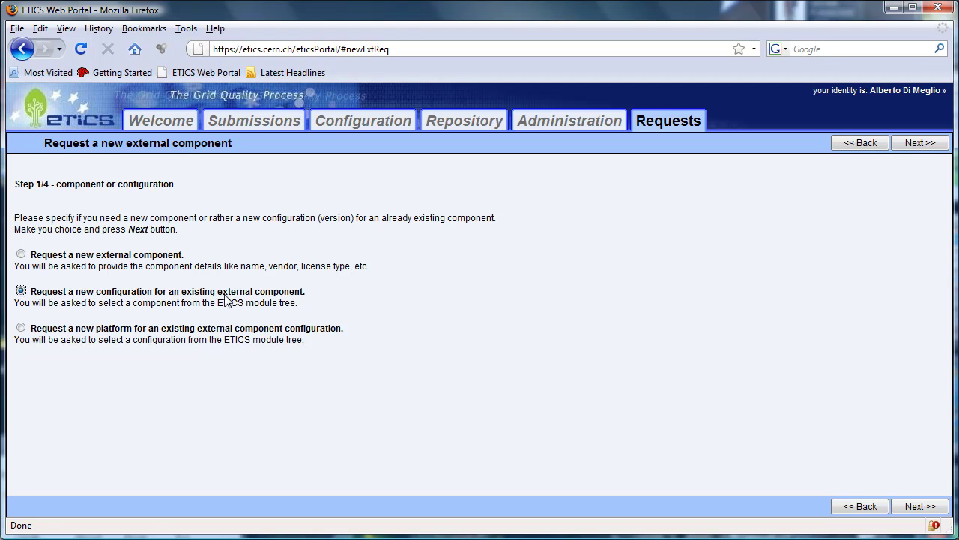
click(920, 507)
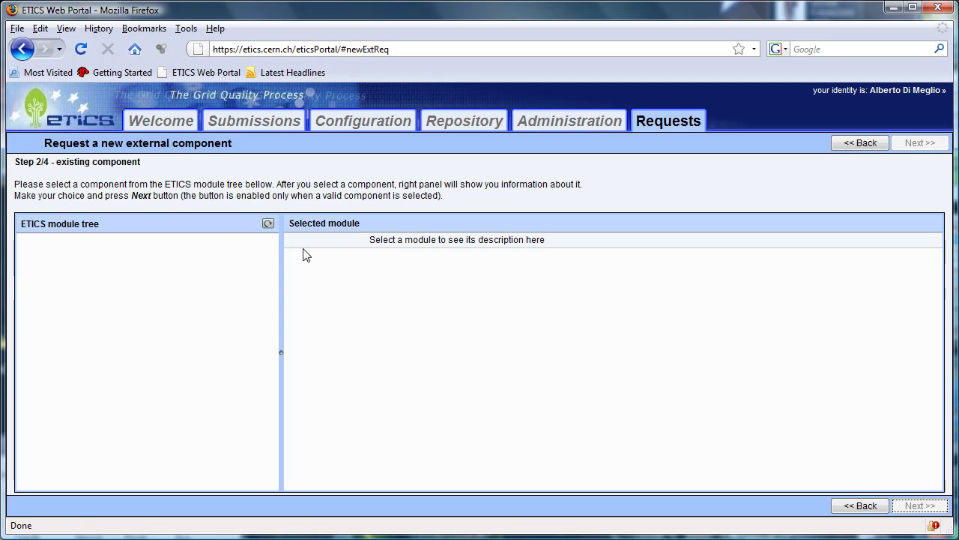
Load the module tree, choose the ant component from the externals project and look over the configuration information form.
click(267, 223)
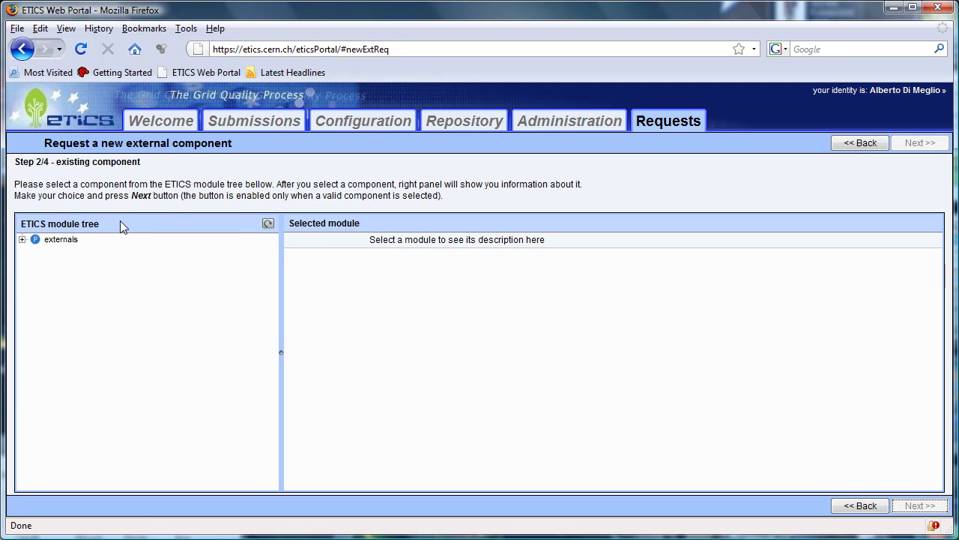
click(23, 239)
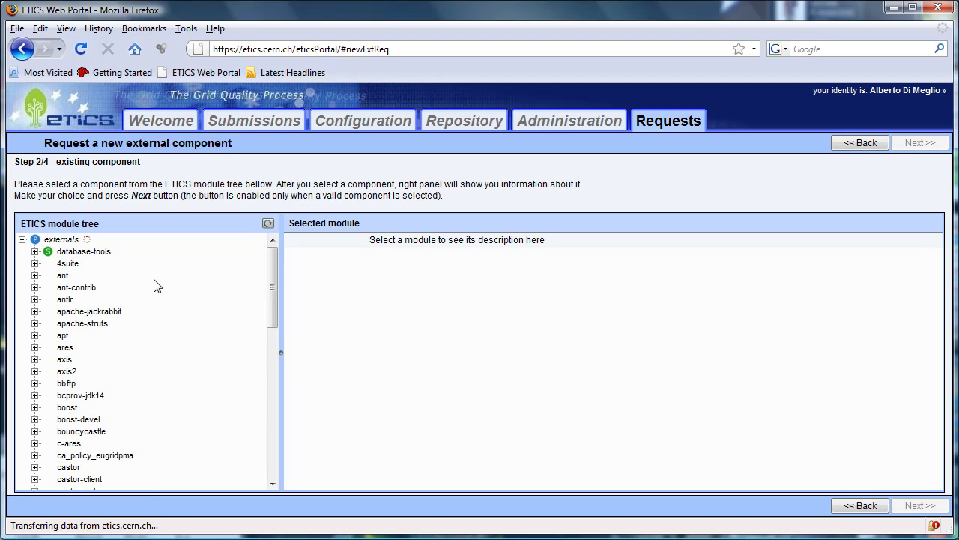
click(70, 278)
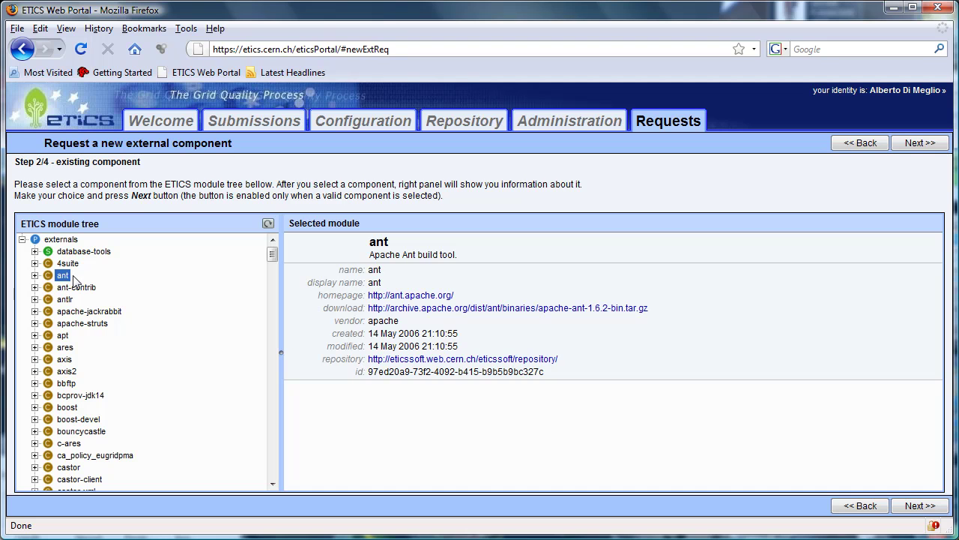
click(919, 506)
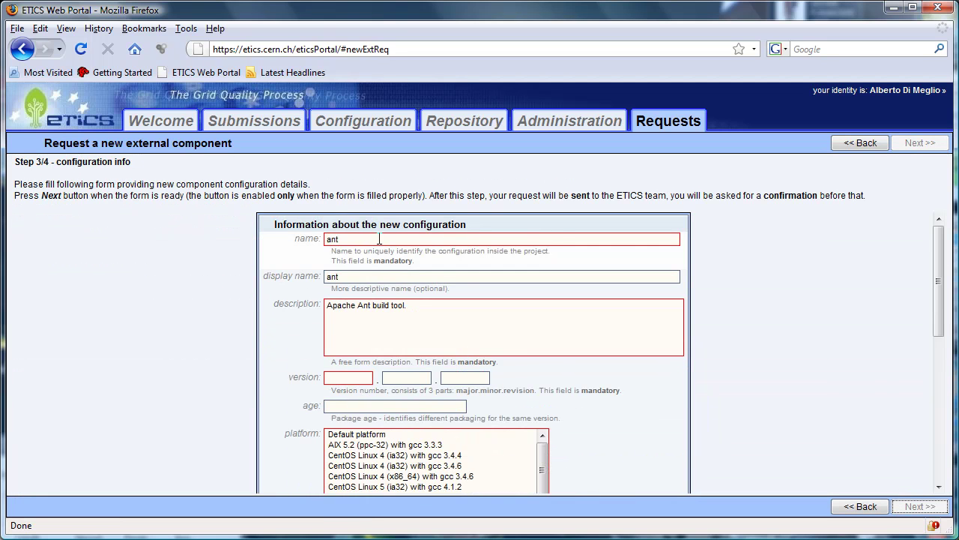
mouse_move(943, 257)
mouse_down()
mouse_move(940, 398)
mouse_move(942, 244)
mouse_up()
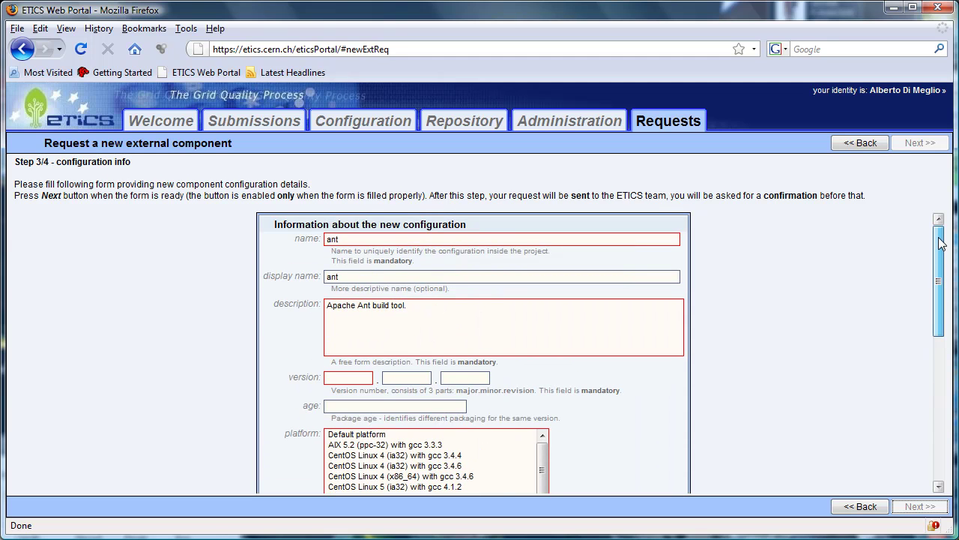